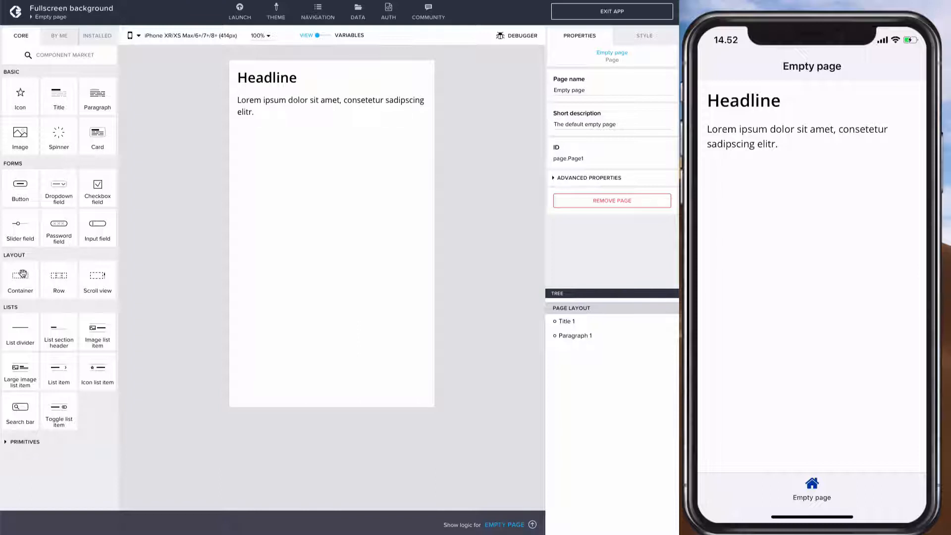
# Add a container above the headline and upload an image file as its background image.
pyautogui.moveTo(20, 276); pyautogui.dragTo(309, 72)
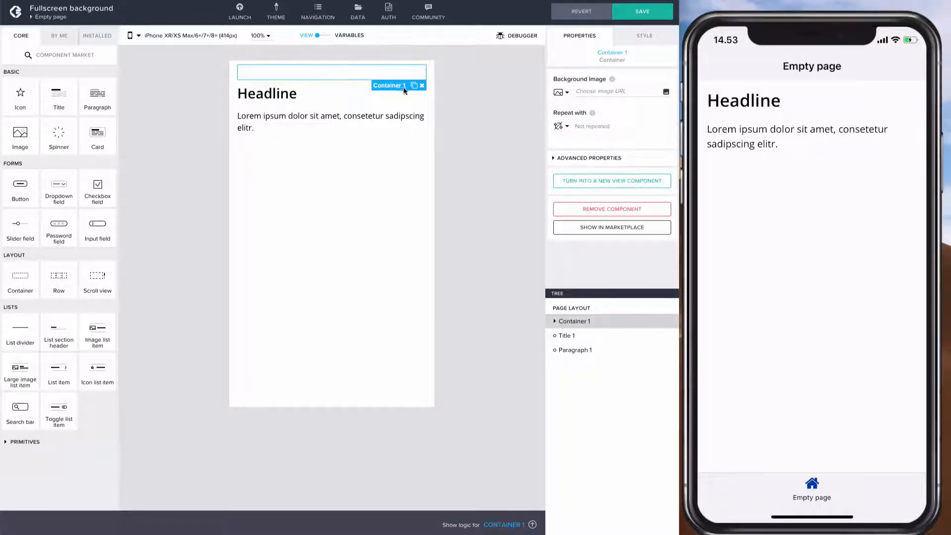
pyautogui.click(592, 91)
pyautogui.click(665, 93)
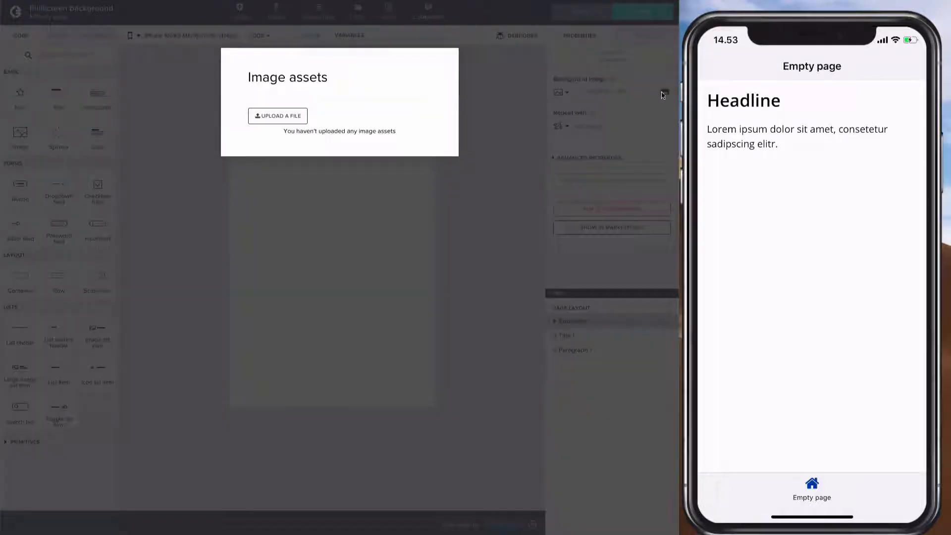
pyautogui.click(284, 117)
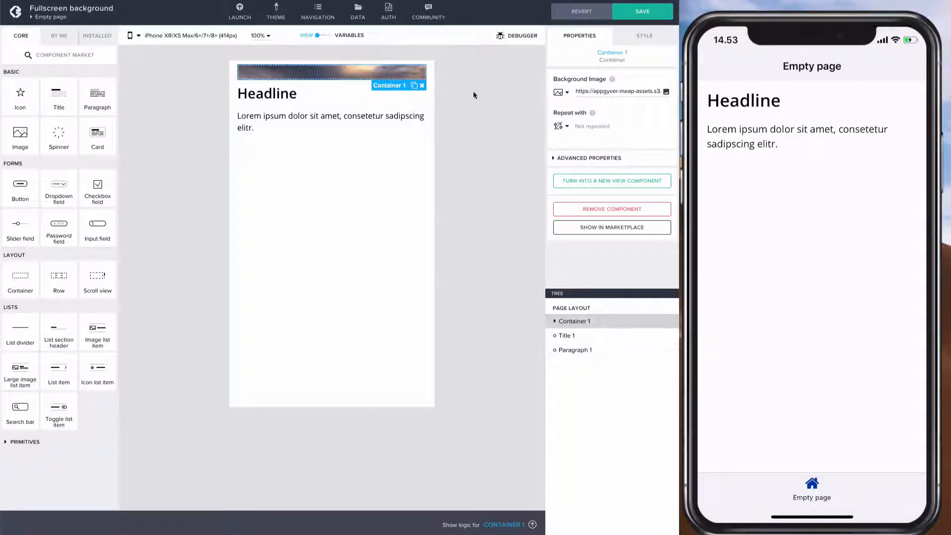
# Set the page's padding to 0 on all four sides.
pyautogui.click(481, 138)
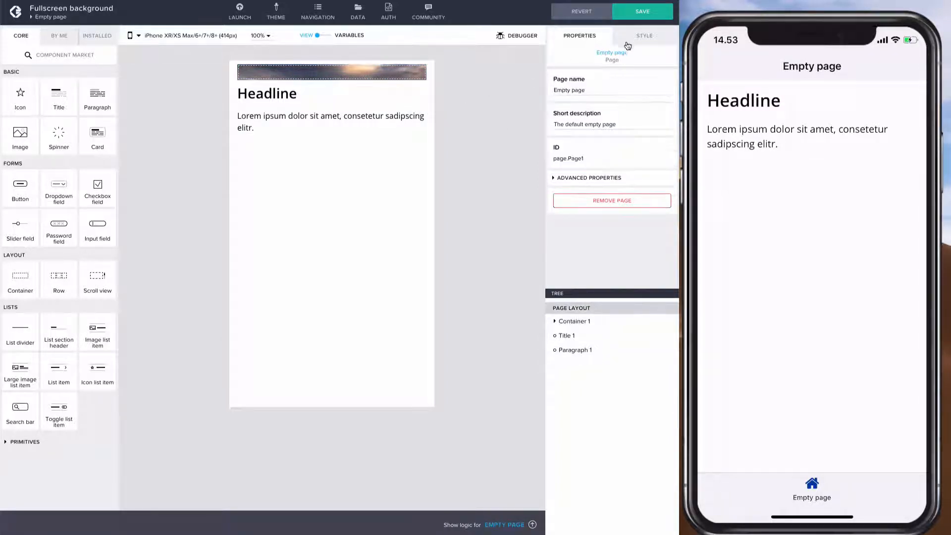
pyautogui.click(629, 40)
pyautogui.click(577, 133)
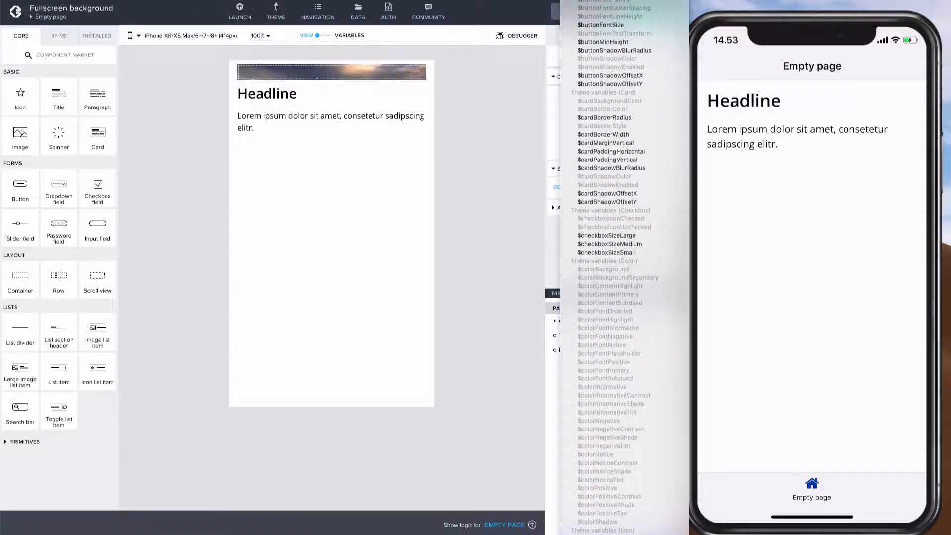
pyautogui.click(577, 1)
pyautogui.click(597, 115)
pyautogui.scroll(15, 599, 110)
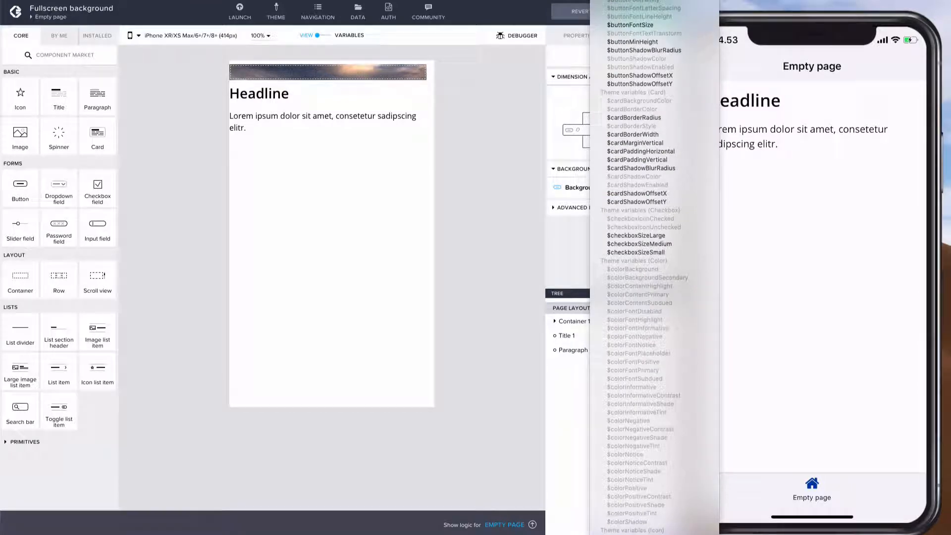
pyautogui.click(614, 2)
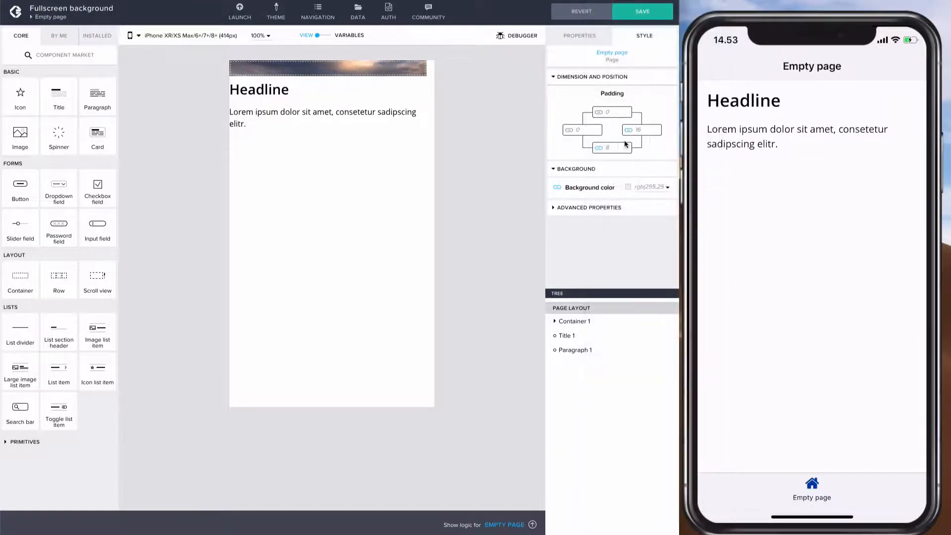
pyautogui.click(627, 131)
pyautogui.scroll(1, 683, 134)
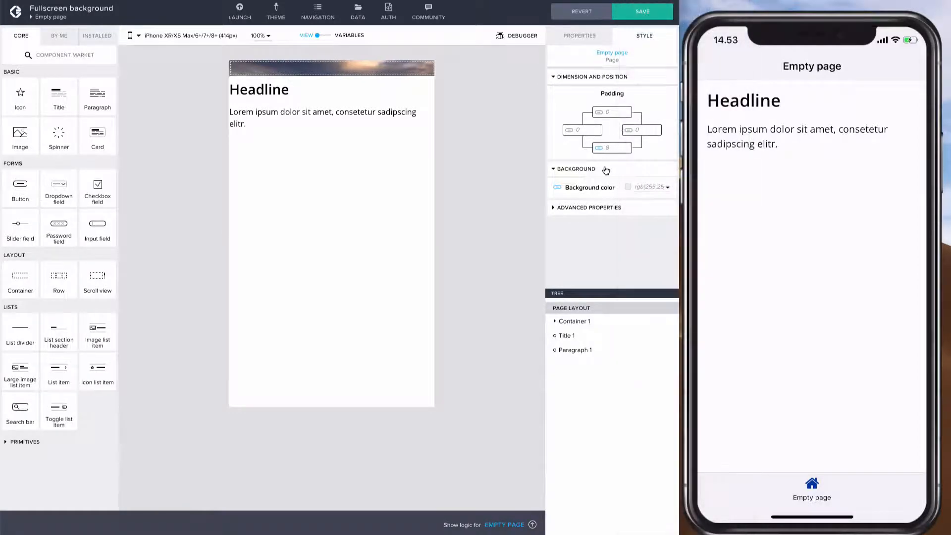
pyautogui.click(598, 149)
pyautogui.scroll(10, 598, 150)
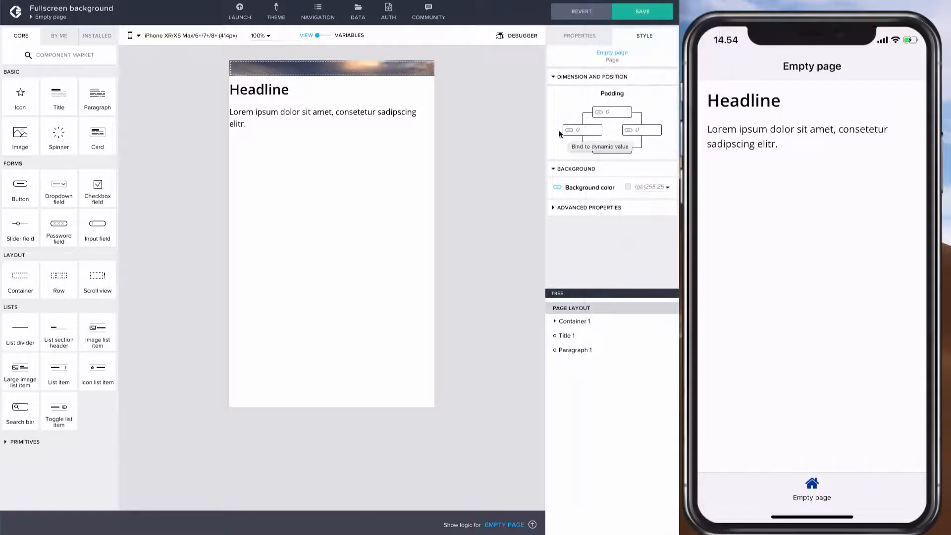
# Enable the page's advanced option Stretch to the viewport height.
pyautogui.click(429, 75)
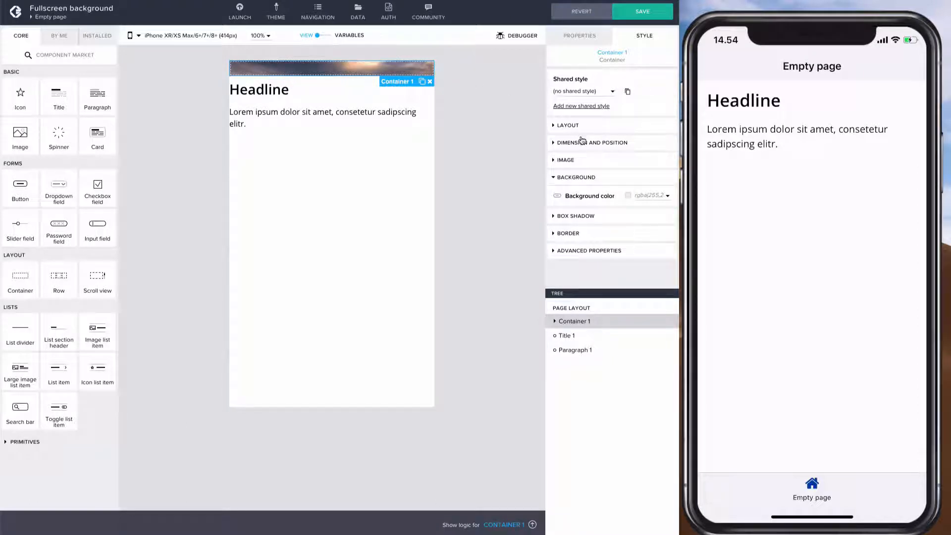
pyautogui.click(495, 127)
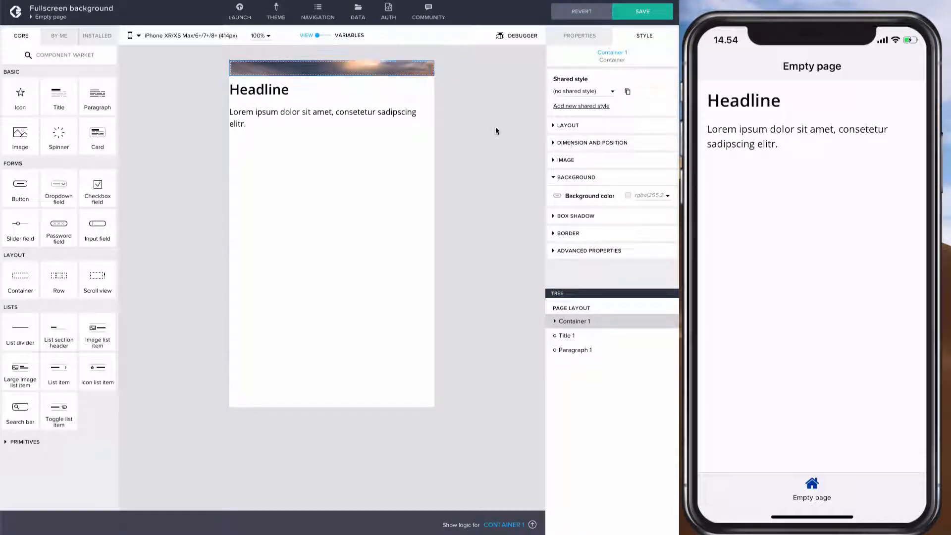
pyautogui.click(554, 133)
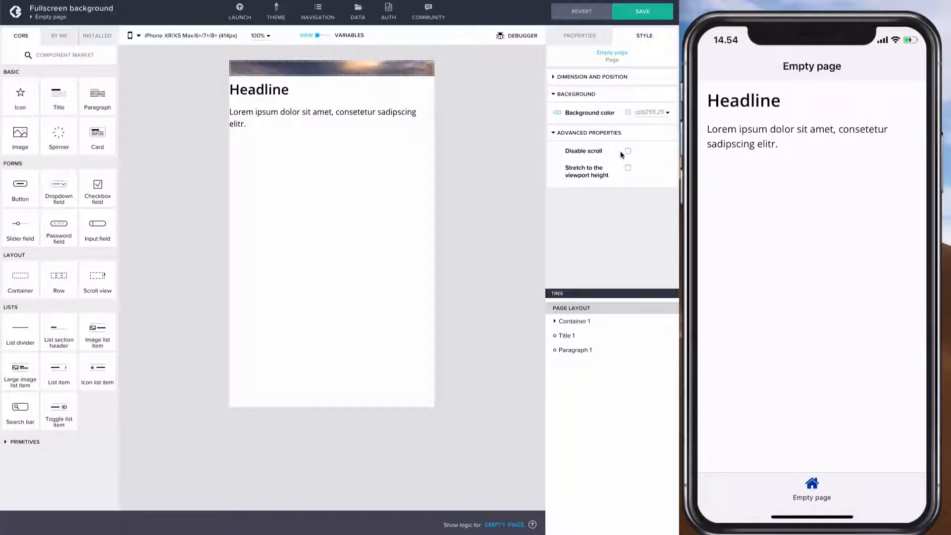
pyautogui.click(626, 167)
# Bind the image container's height to a formula, trying to use systemVars.dimensions.viewport.height.
pyautogui.click(426, 70)
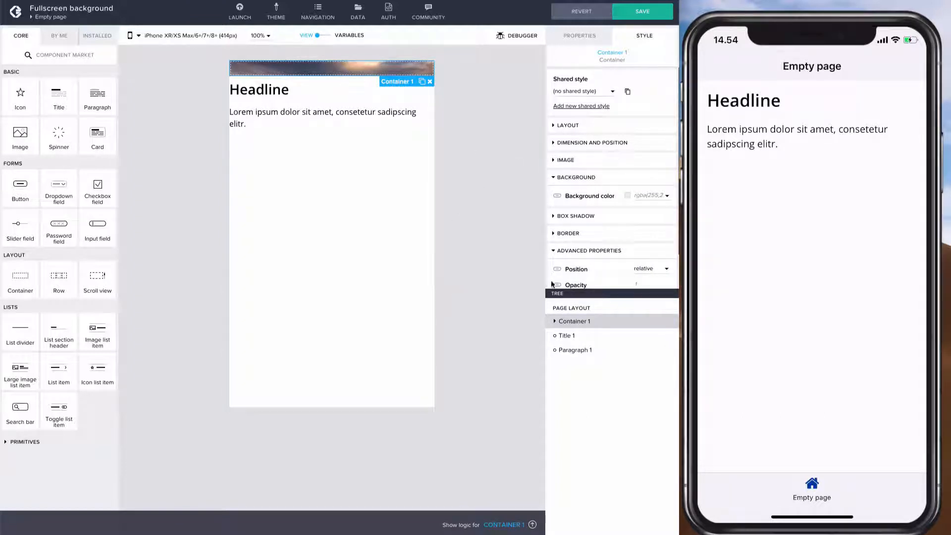
pyautogui.scroll(-1, 560, 263)
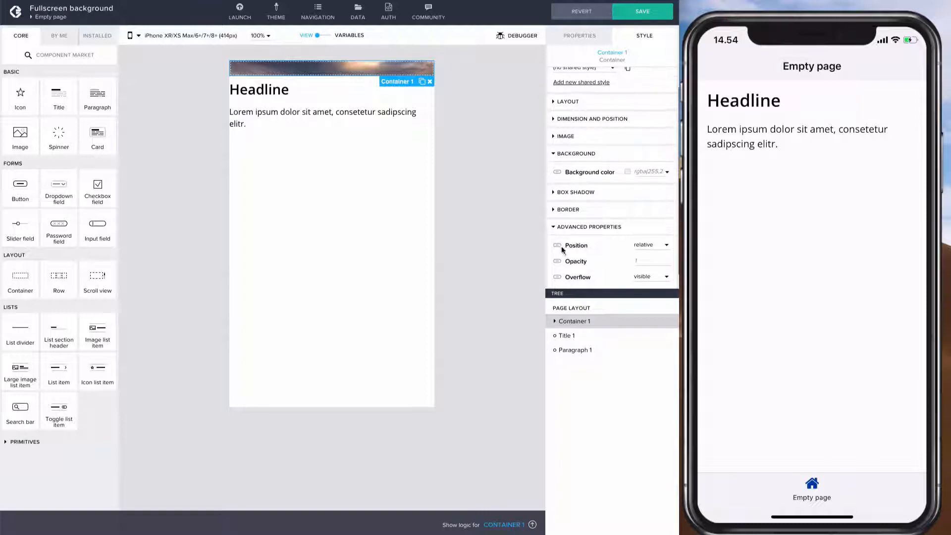
pyautogui.click(555, 227)
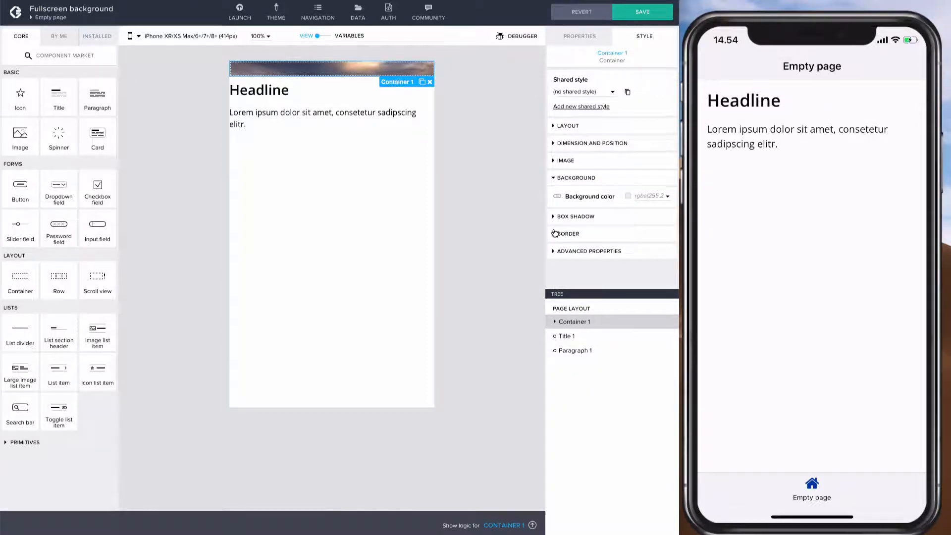
pyautogui.click(555, 144)
pyautogui.scroll(-1, 578, 189)
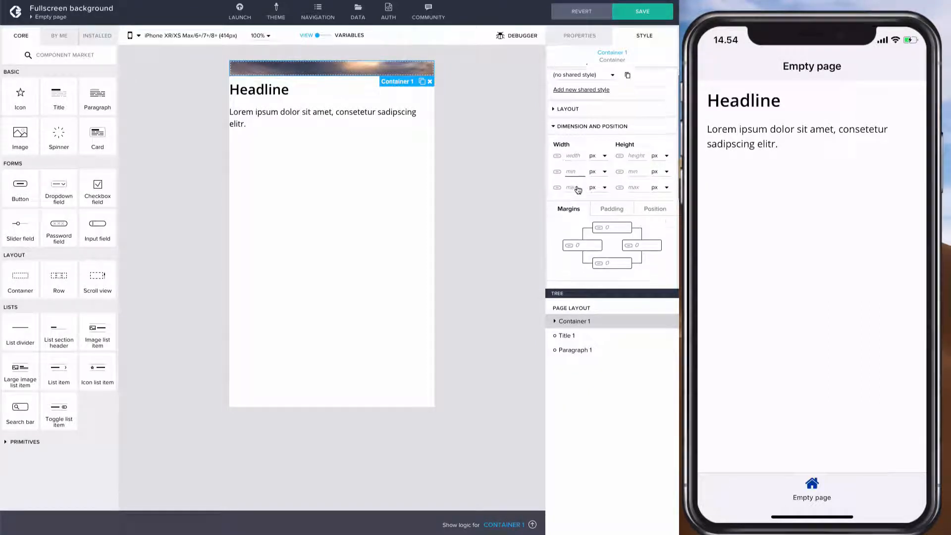
pyautogui.scroll(-2, 577, 190)
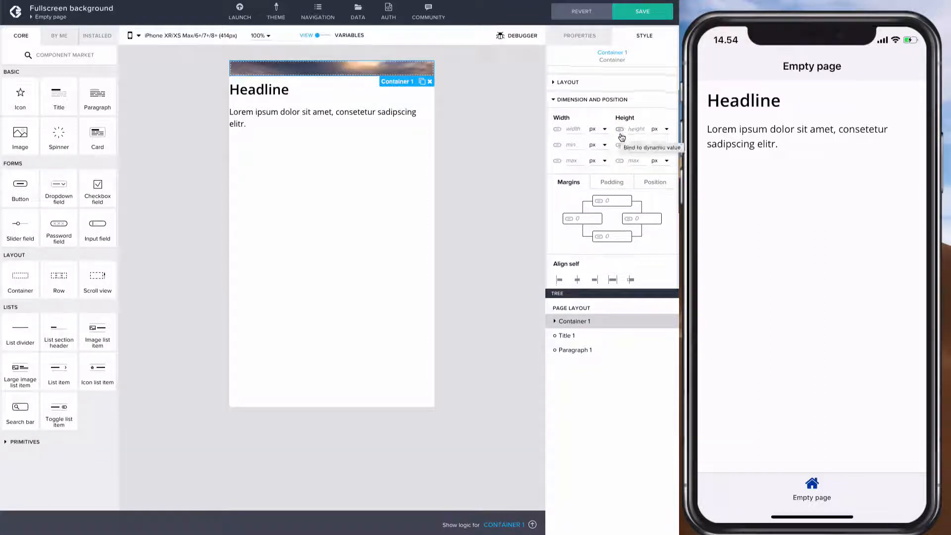
pyautogui.click(620, 131)
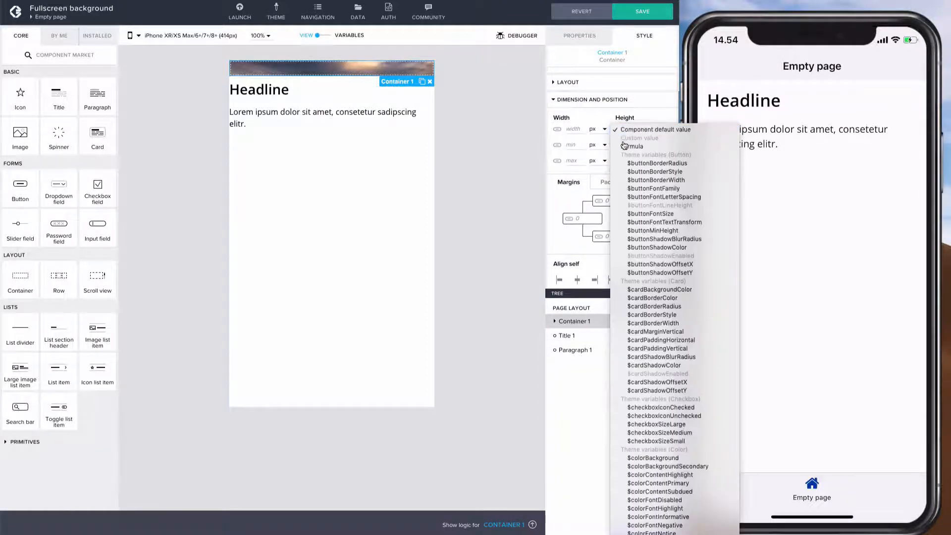
pyautogui.click(631, 146)
pyautogui.click(631, 128)
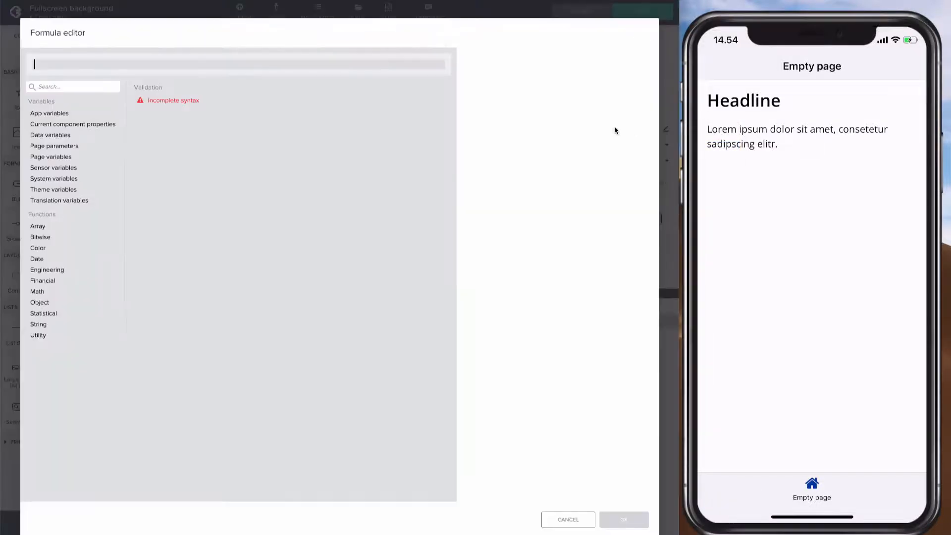
pyautogui.write('height')
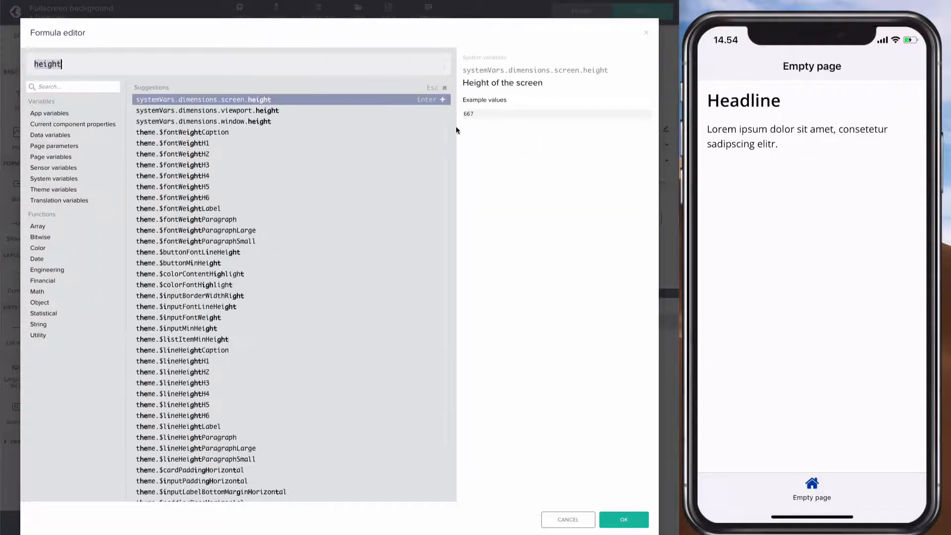
pyautogui.click(305, 110)
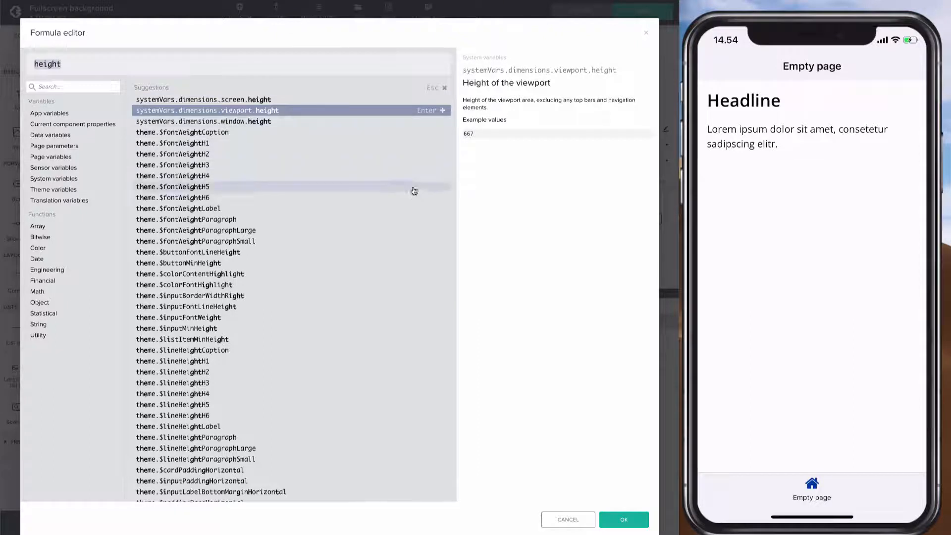
pyautogui.click(623, 518)
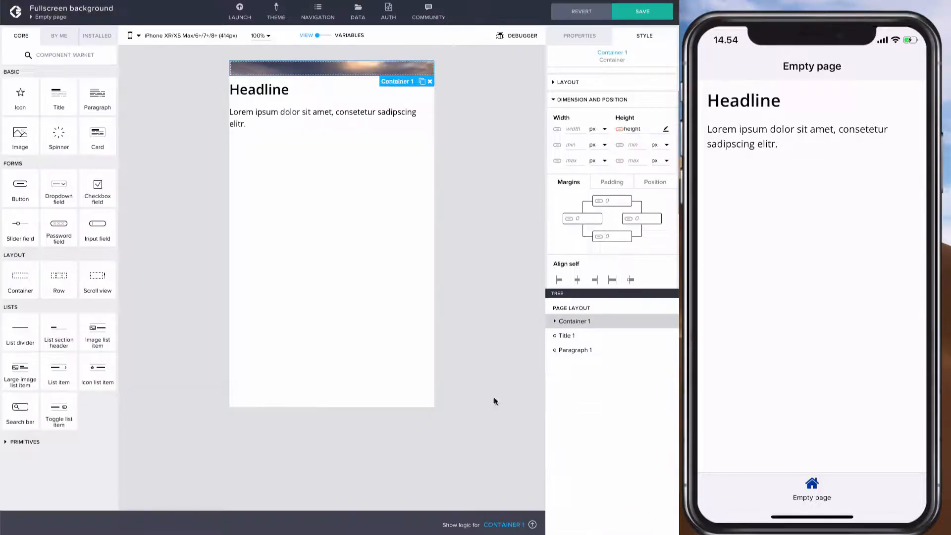
# Set the image container's minimum height to 400 px.
pyautogui.click(641, 147)
pyautogui.write('400')
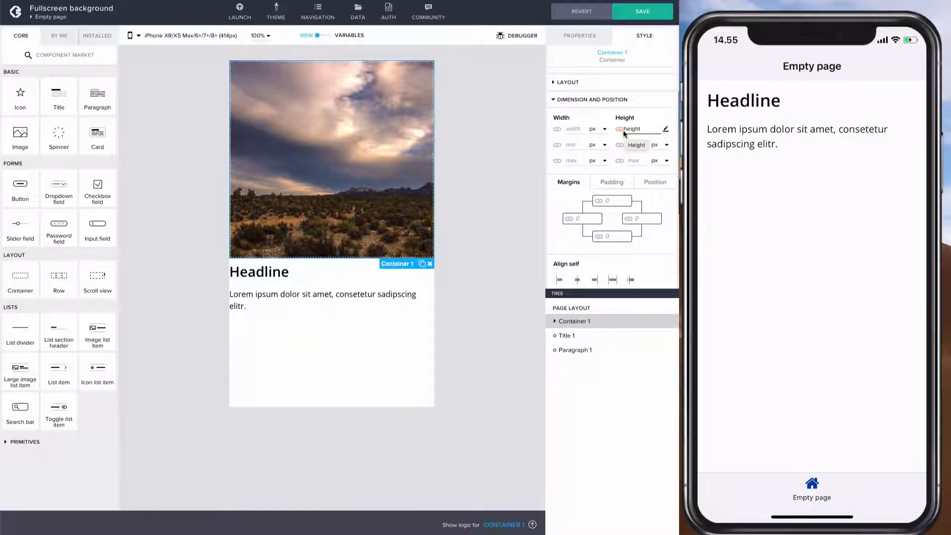
pyautogui.click(629, 144)
pyautogui.write('400')
# Show the container's advanced layout options and examine the flex grow, shrink and basis settings.
pyautogui.scroll(-2, 565, 243)
pyautogui.click(573, 250)
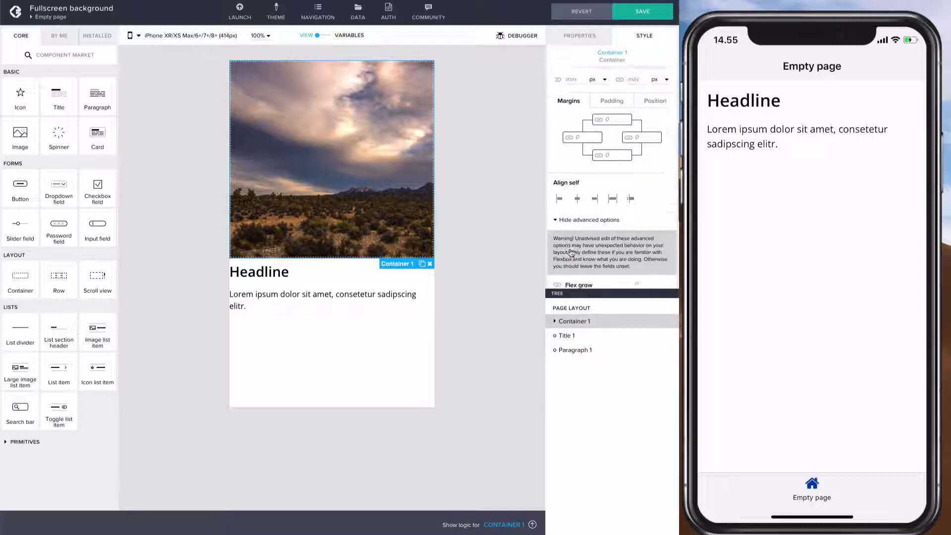
pyautogui.scroll(-2, 573, 250)
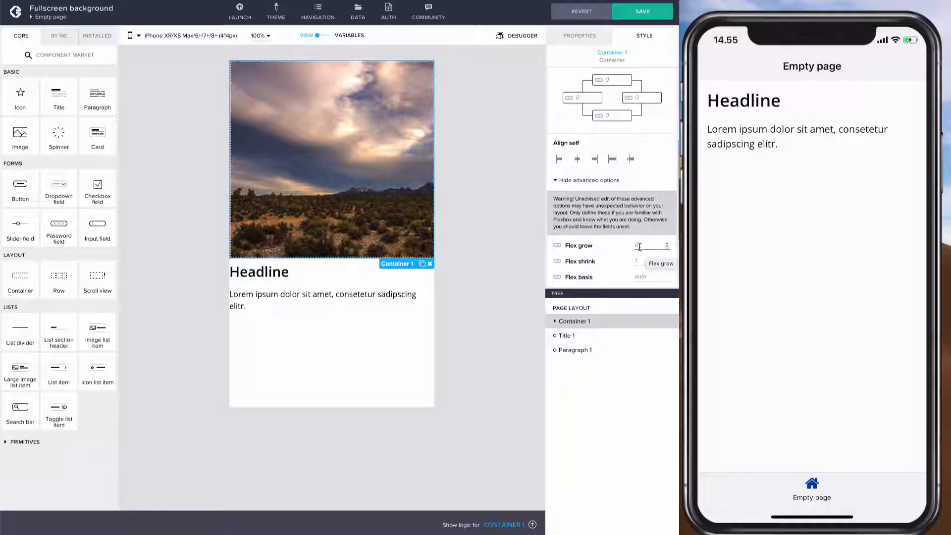
pyautogui.scroll(3, 624, 245)
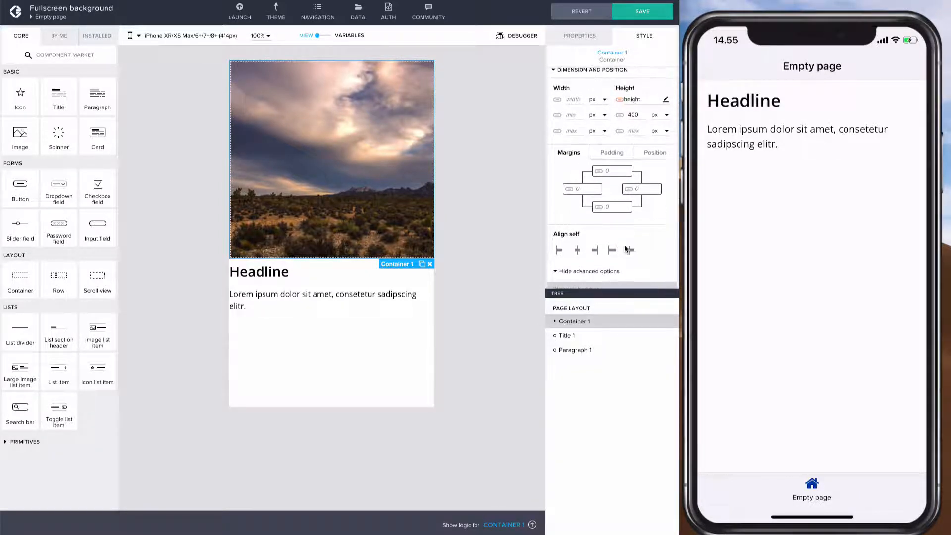
pyautogui.scroll(-3, 624, 247)
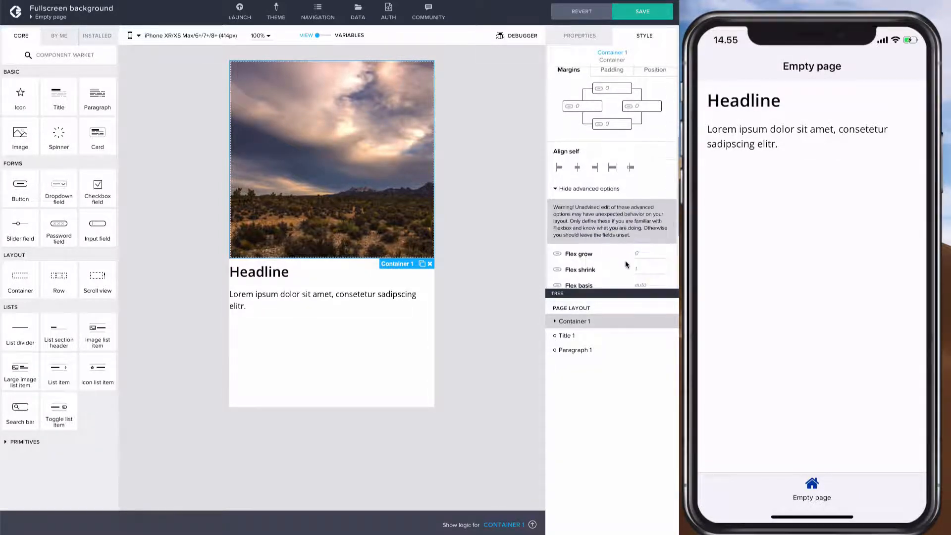
pyautogui.scroll(1, 626, 262)
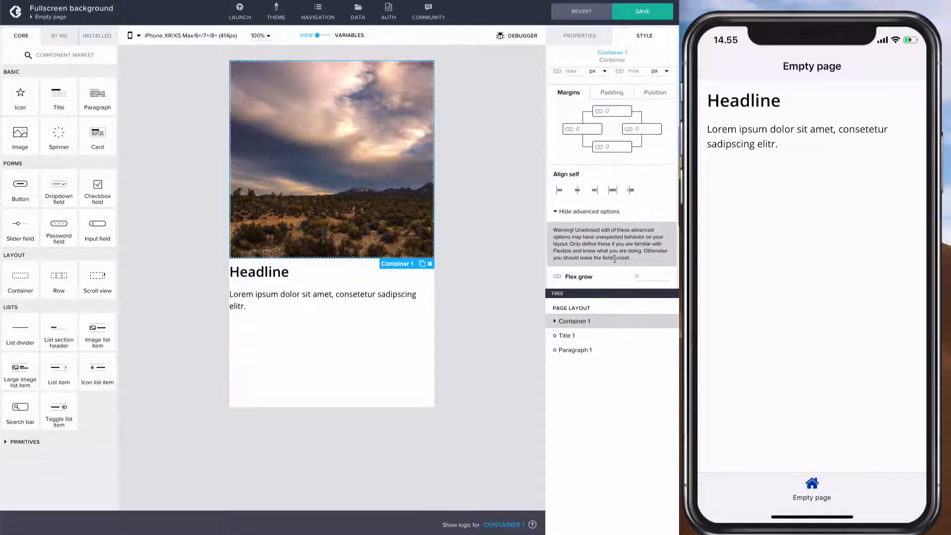
# Save the app to update the phone preview.
pyautogui.moveTo(371, 275); pyautogui.dragTo(623, 21)
pyautogui.click(623, 19)
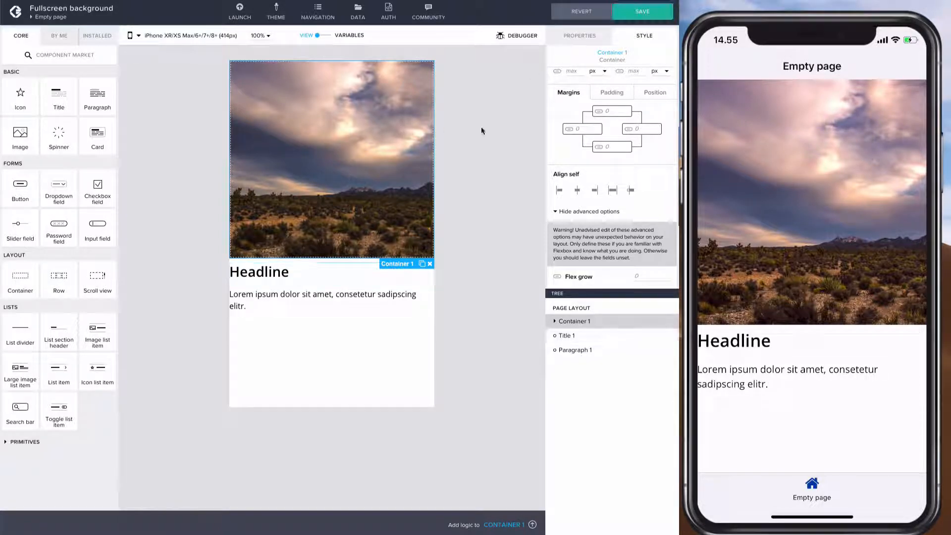
# Replace the container's height formula with systemVars.dimensions.screen.height.
pyautogui.scroll(5, 578, 138)
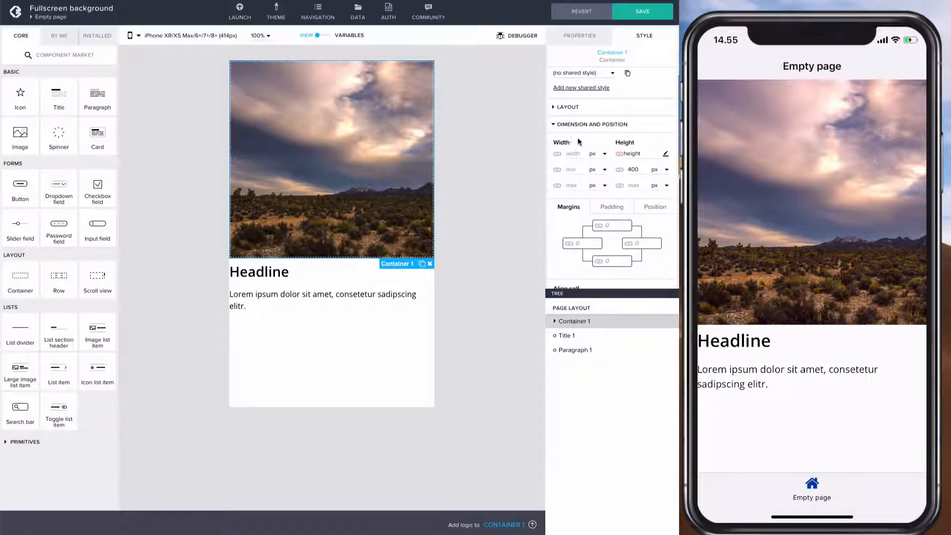
pyautogui.click(636, 154)
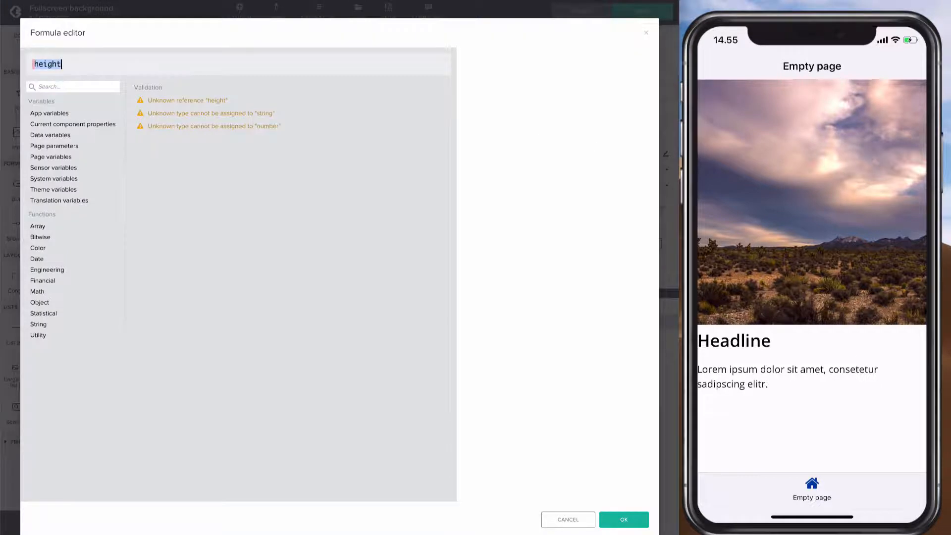
pyautogui.write('screen')
pyautogui.press('Down')
pyautogui.press('Return')
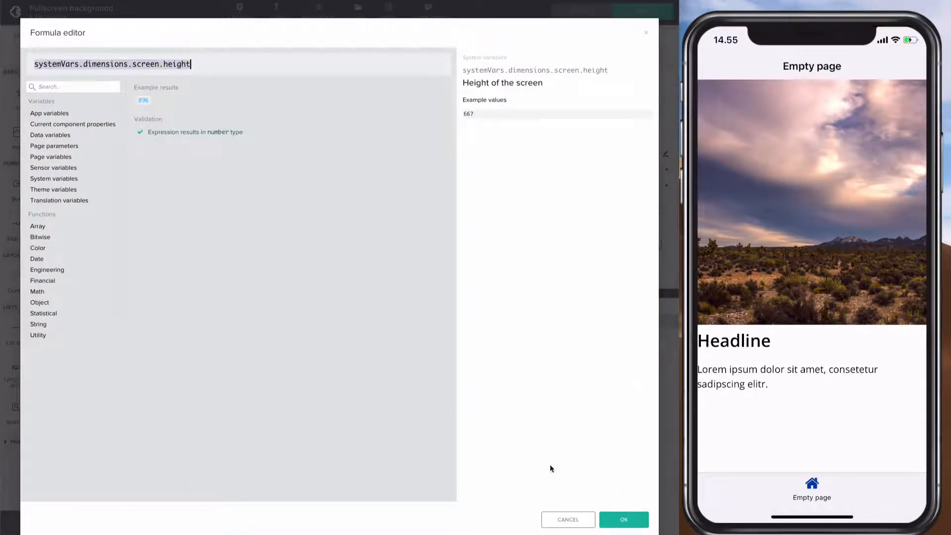
# Change the container's height formula to systemVars.dimensions.viewport.height and save the app.
pyautogui.press('BackSpace')
pyautogui.press('BackSpace')
pyautogui.press('BackSpace')
pyautogui.press('BackSpace')
pyautogui.press('BackSpace')
pyautogui.press('BackSpace')
pyautogui.press('BackSpace')
pyautogui.press('BackSpace')
pyautogui.press('BackSpace')
pyautogui.press('BackSpace')
pyautogui.press('BackSpace')
pyautogui.press('BackSpace')
pyautogui.press('BackSpace')
pyautogui.write('vi')
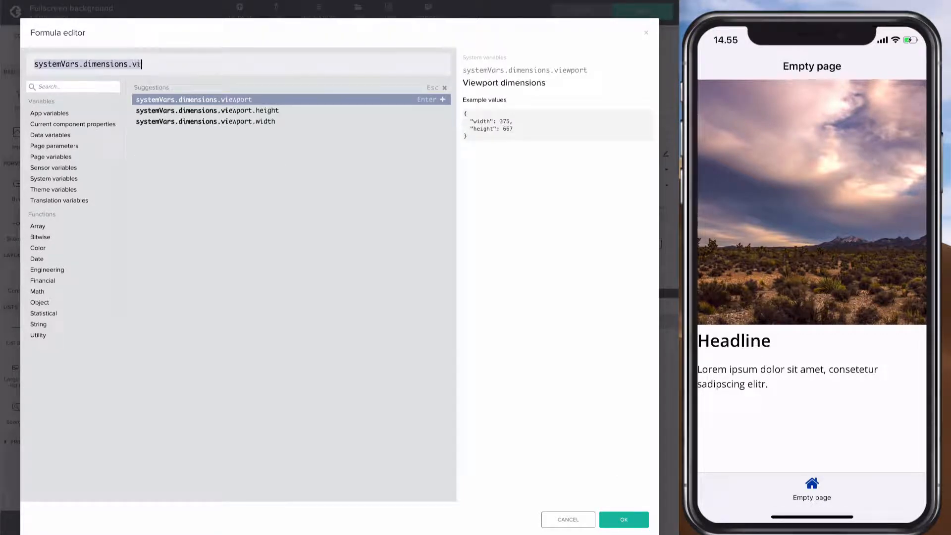
pyautogui.press('Down')
pyautogui.press('Return')
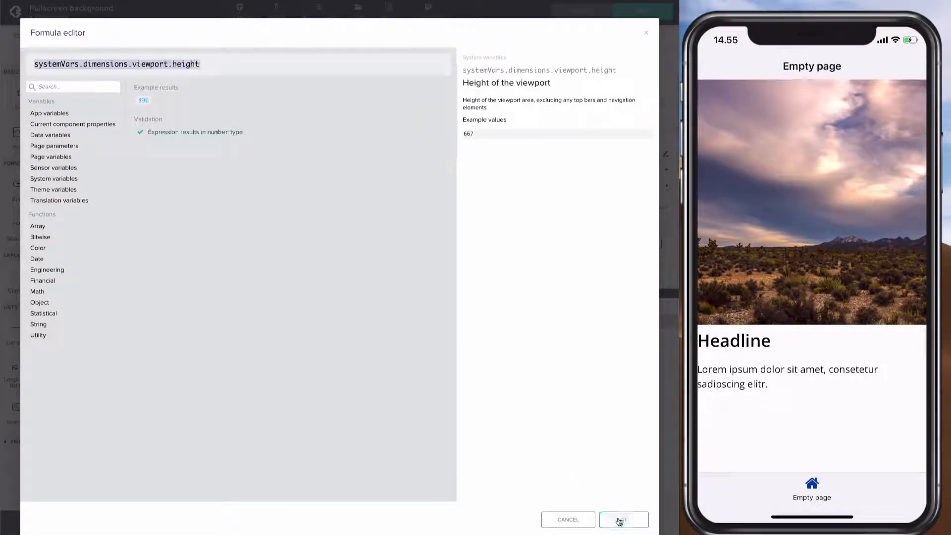
pyautogui.click(618, 520)
pyautogui.click(625, 15)
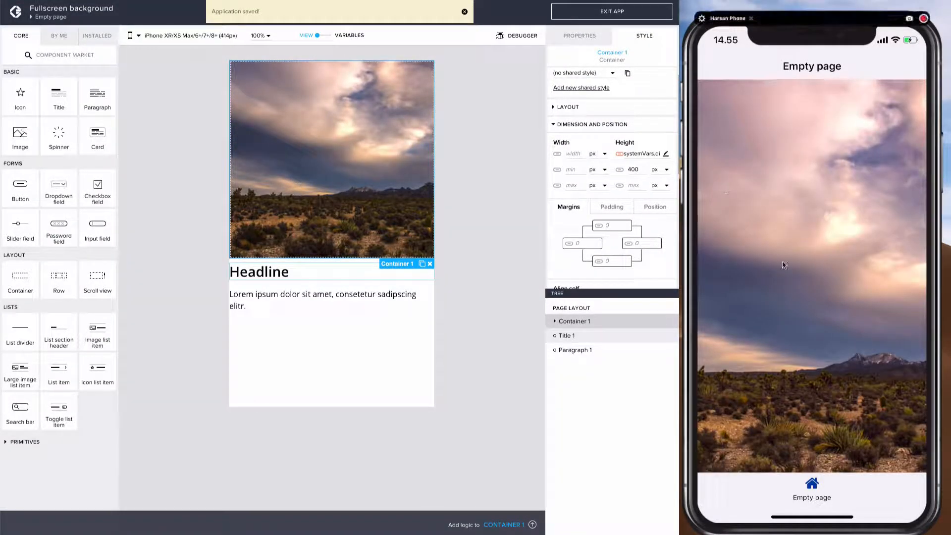
# Scroll through the phone preview to check how the background image and the text below it behave.
pyautogui.scroll(-2, 783, 265)
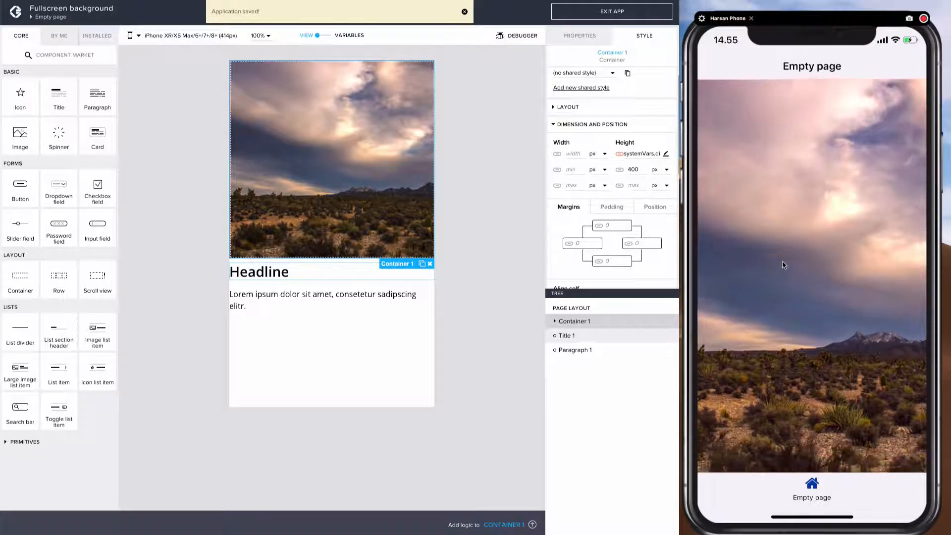
pyautogui.scroll(2, 783, 265)
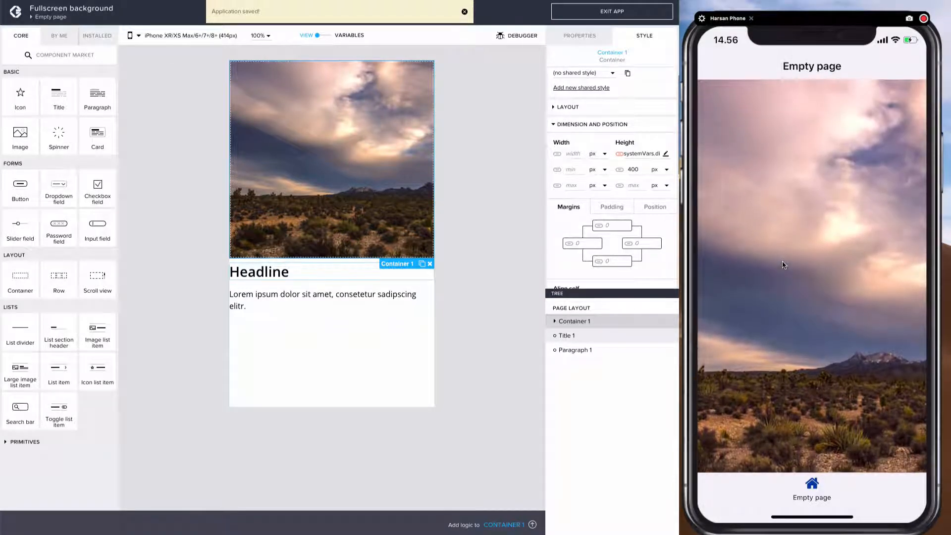
pyautogui.scroll(-1, 783, 265)
pyautogui.scroll(-2, 783, 265)
pyautogui.scroll(2, 783, 265)
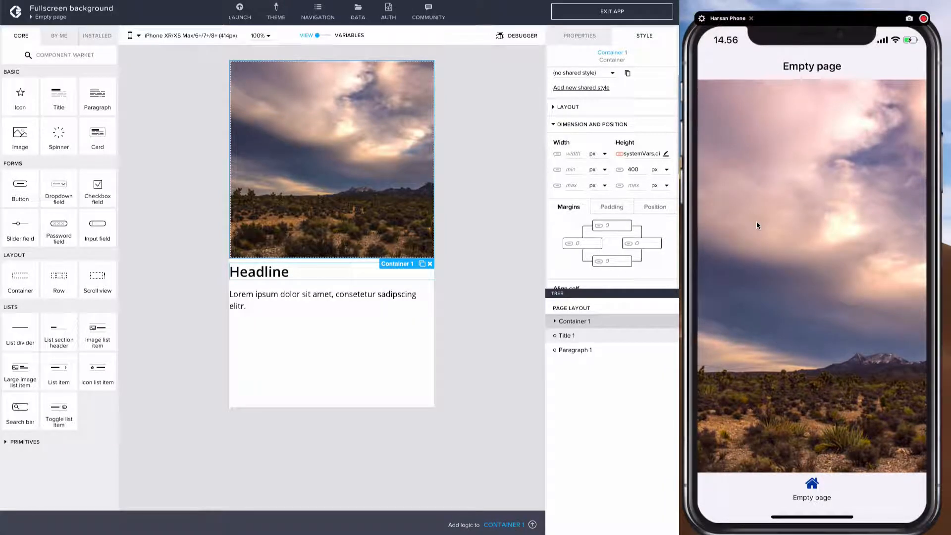
pyautogui.scroll(2, 756, 222)
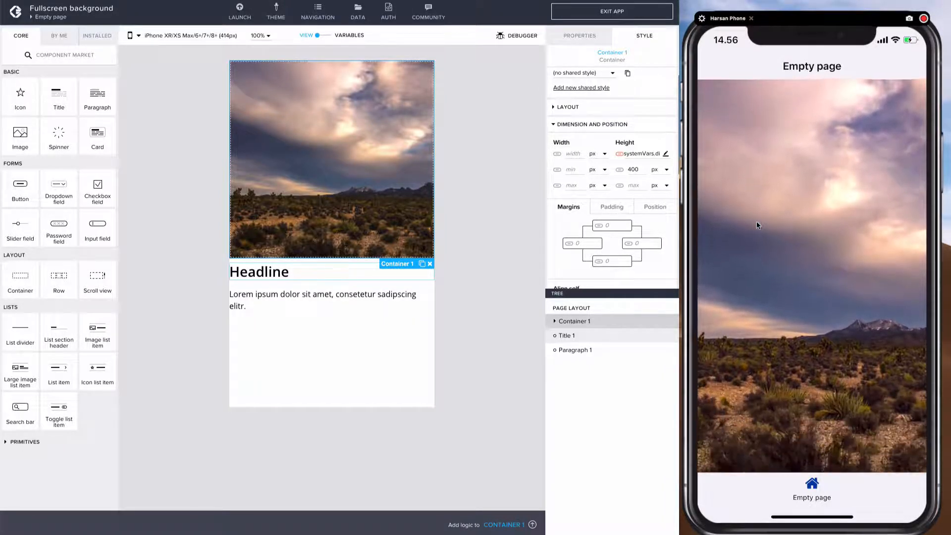
pyautogui.scroll(-2, 756, 222)
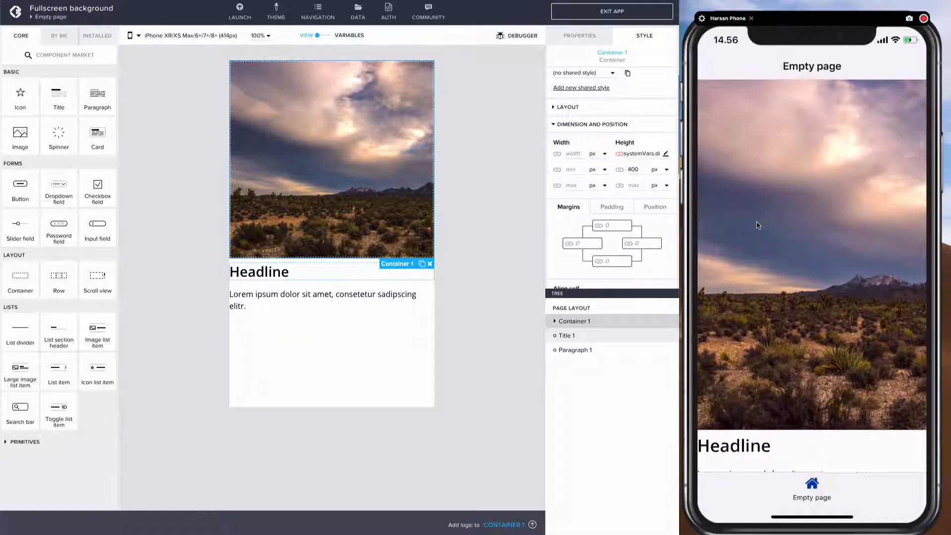
pyautogui.scroll(2, 756, 225)
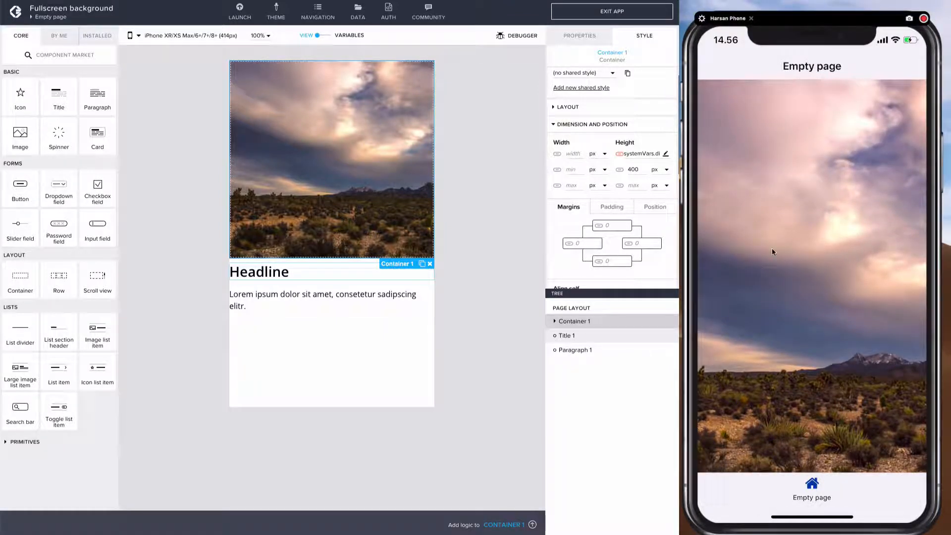
pyautogui.scroll(-3, 772, 248)
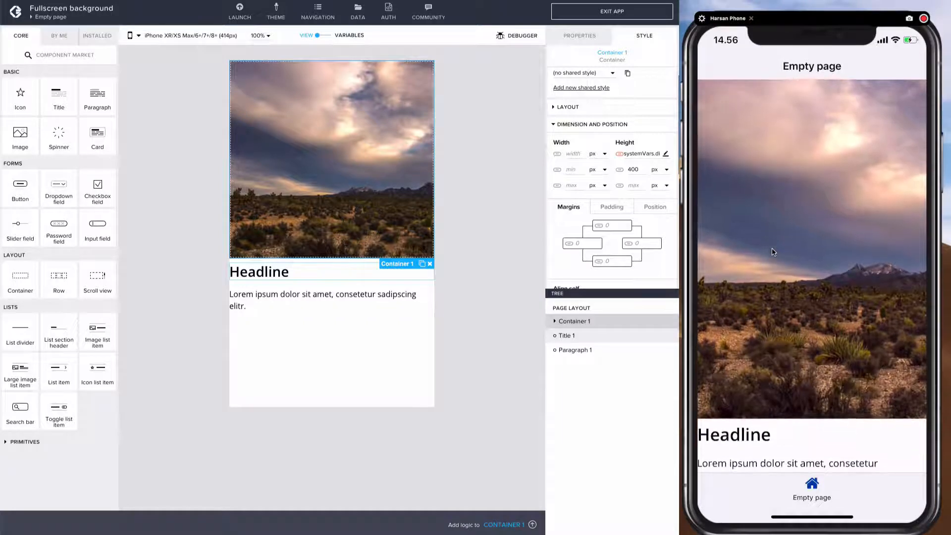
pyautogui.scroll(3, 772, 252)
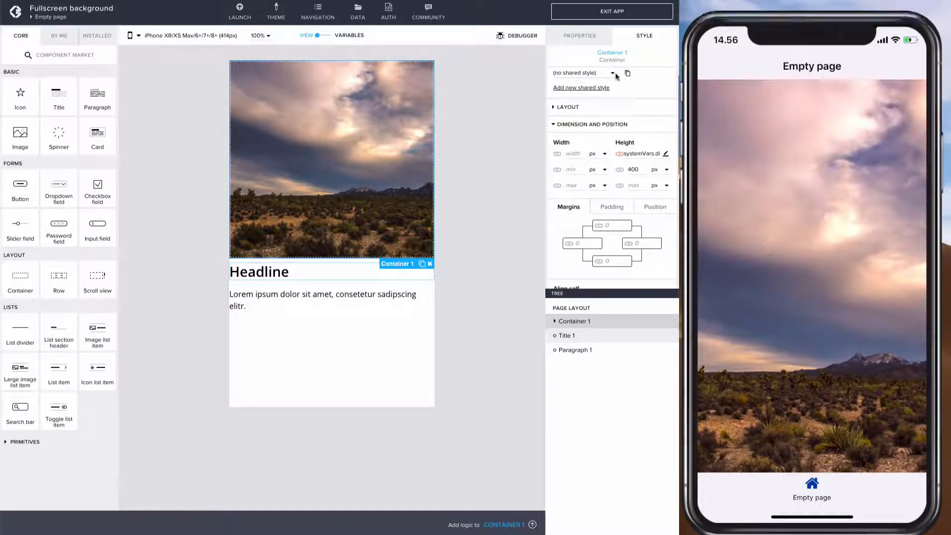
# Disable scrolling for the Empty page in its advanced style properties.
pyautogui.click(590, 37)
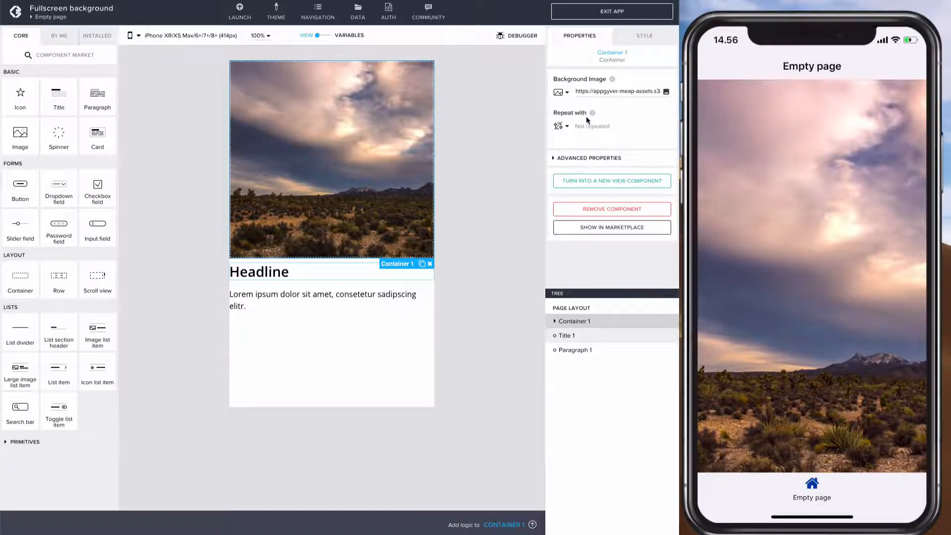
pyautogui.click(584, 158)
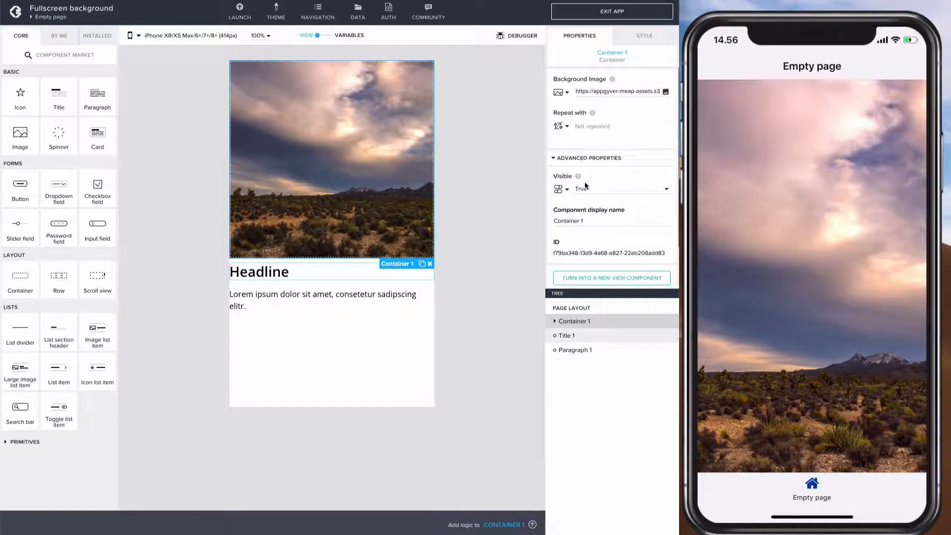
pyautogui.click(532, 240)
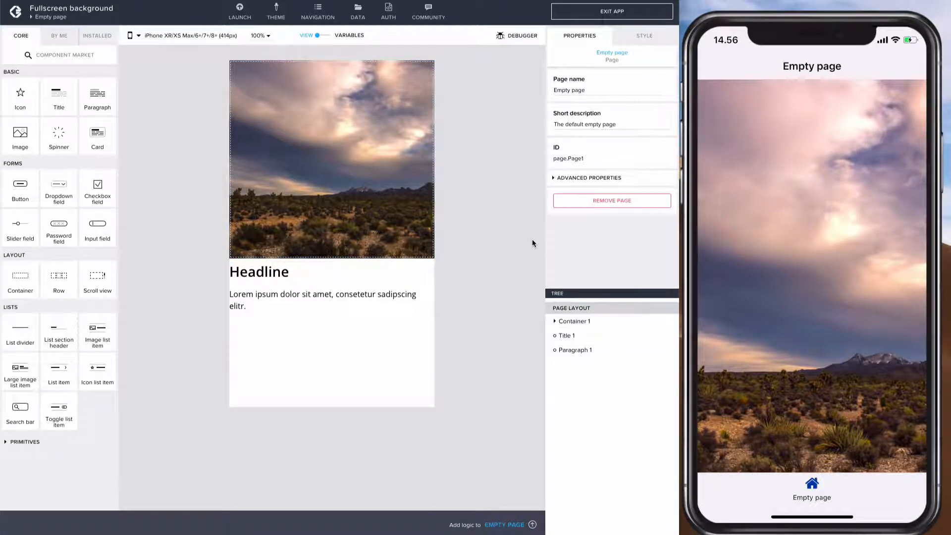
pyautogui.click(571, 179)
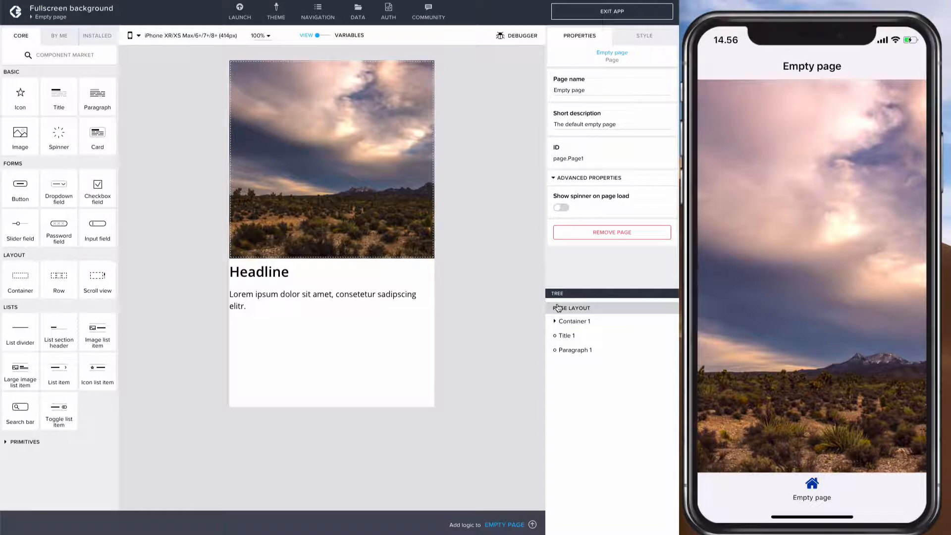
pyautogui.click(641, 45)
pyautogui.click(580, 207)
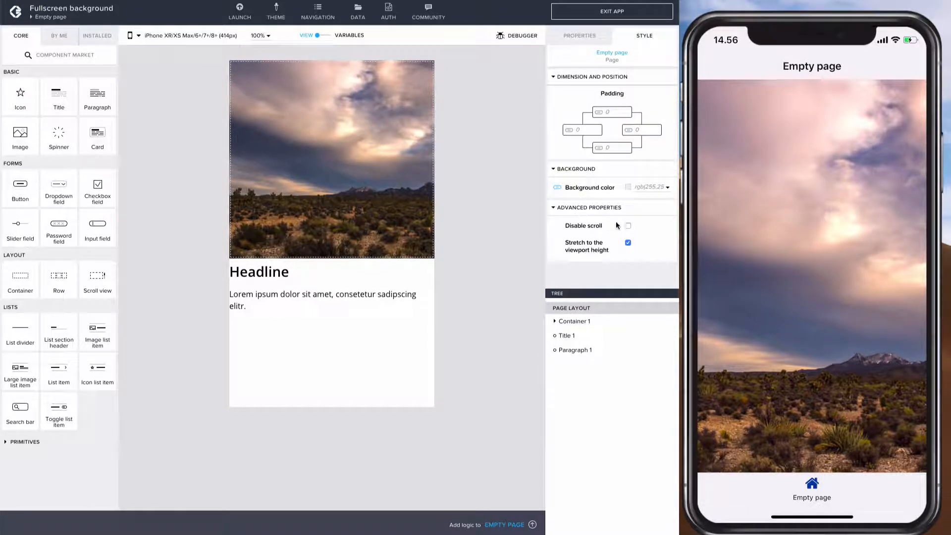
pyautogui.click(627, 225)
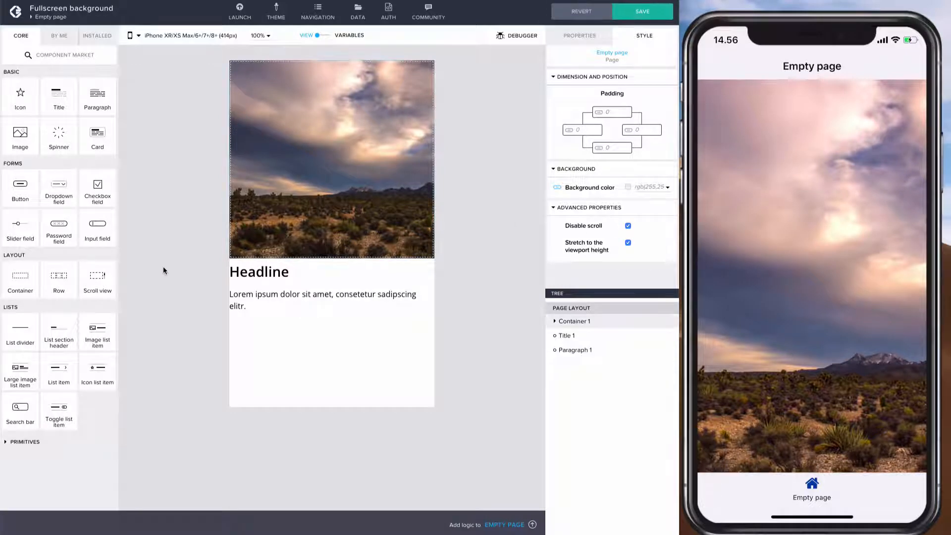
# Add a scroll view inside the background container and set its height formula to systemVars.dimensions.viewport.height.
pyautogui.moveTo(100, 276); pyautogui.dragTo(275, 223)
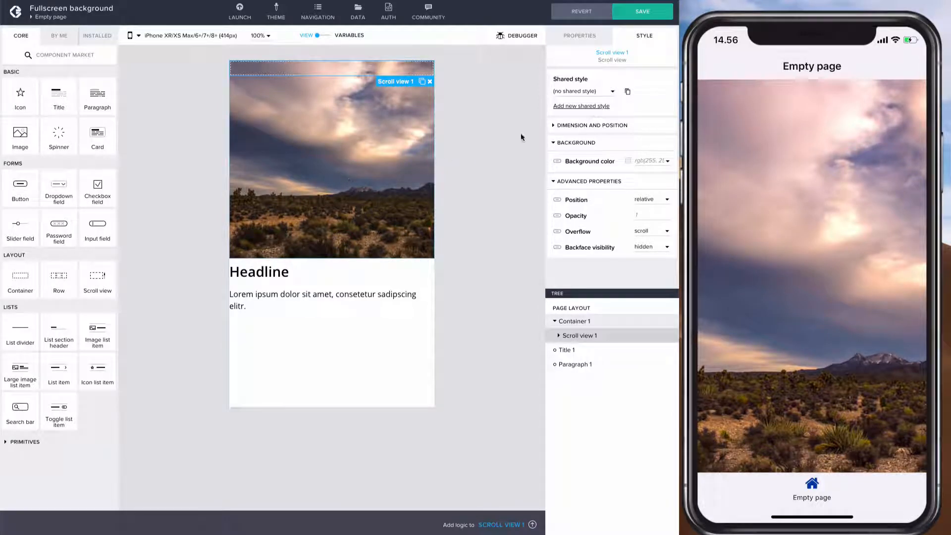
pyautogui.click(567, 127)
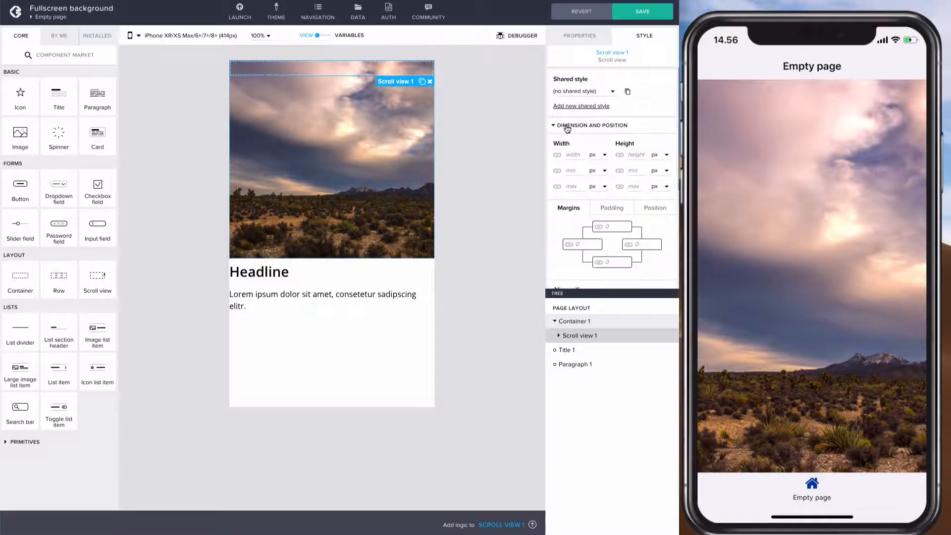
pyautogui.click(622, 160)
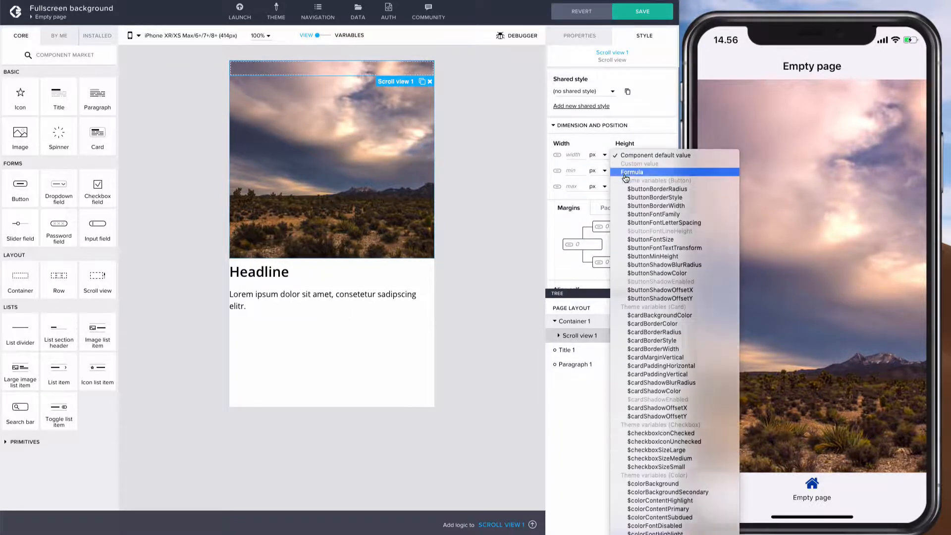
pyautogui.click(630, 165)
pyautogui.click(631, 155)
pyautogui.write('view')
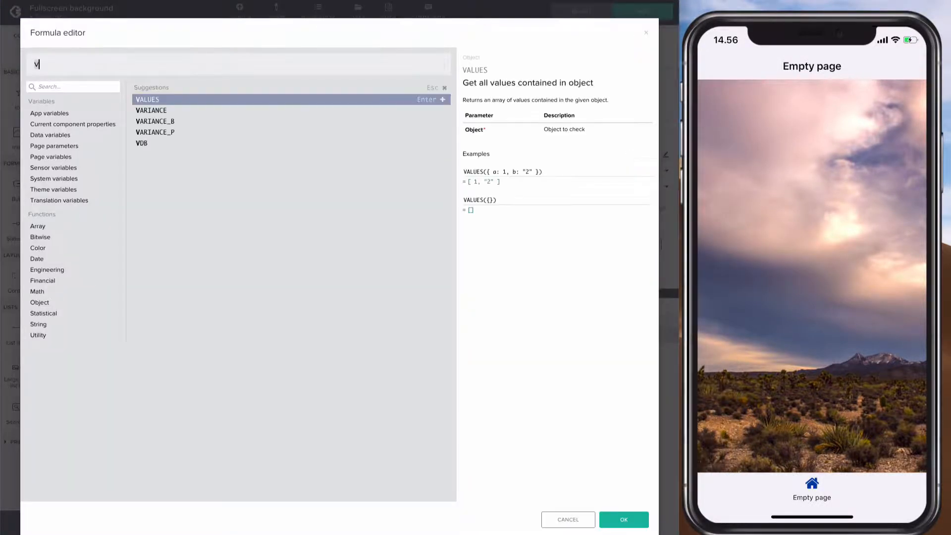
pyautogui.press('Down')
pyautogui.press('Down')
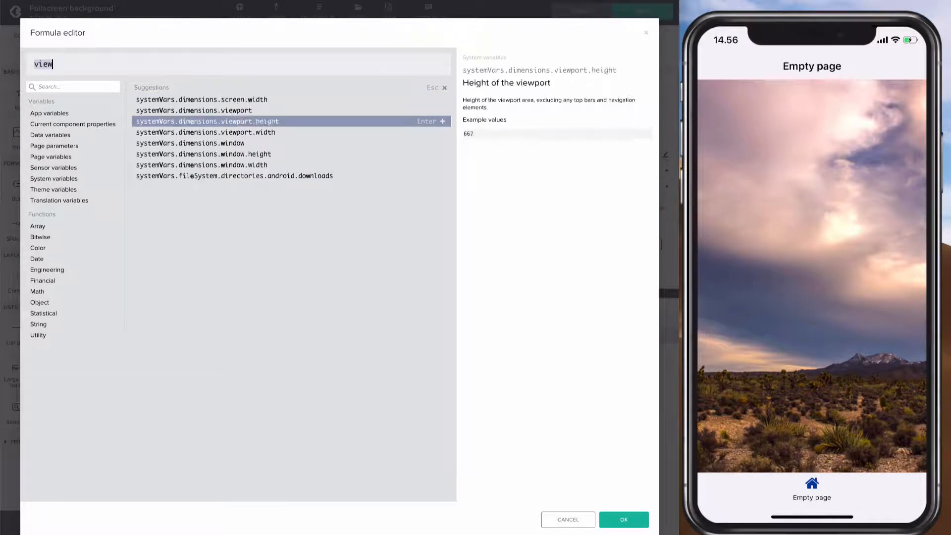
pyautogui.press('Return')
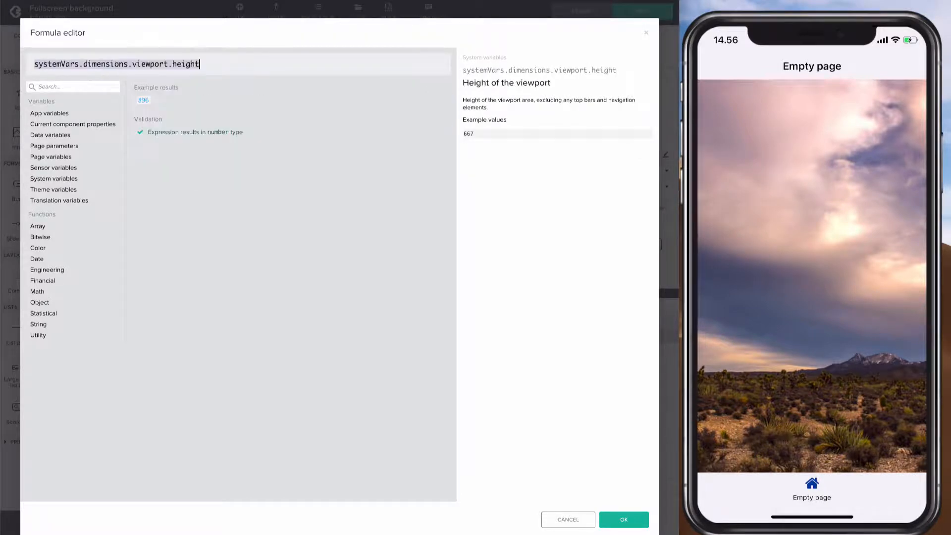
pyautogui.click(621, 517)
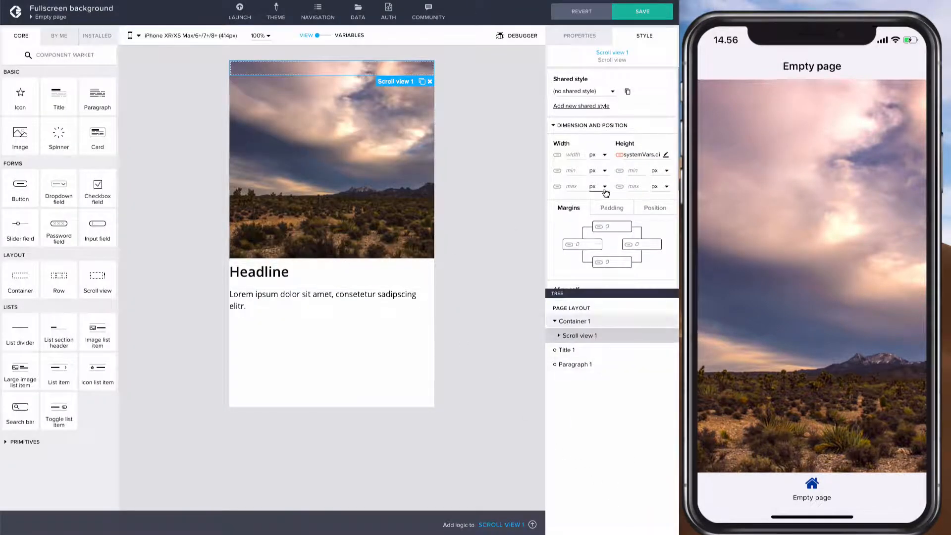
# Set the scroll view's minimum height to 400 px.
pyautogui.click(632, 171)
pyautogui.write('4000')
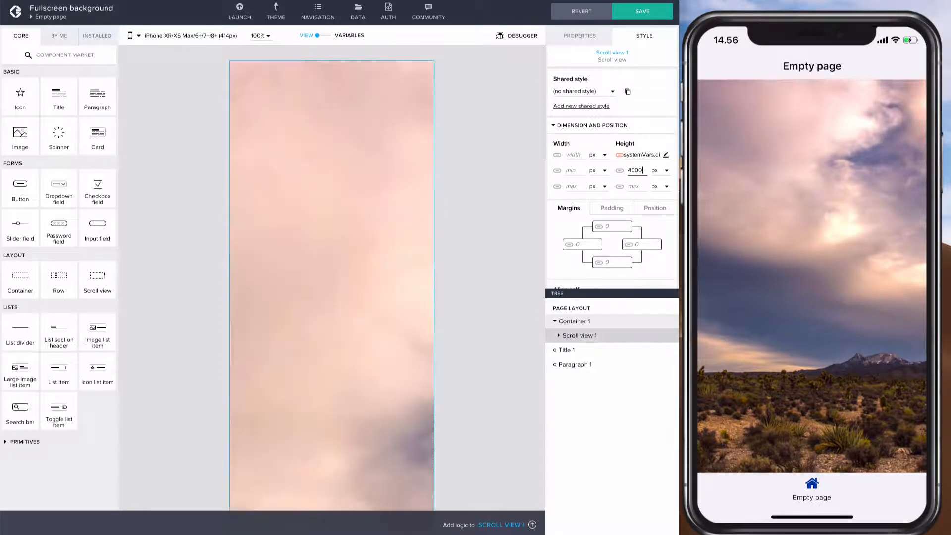
pyautogui.press('BackSpace')
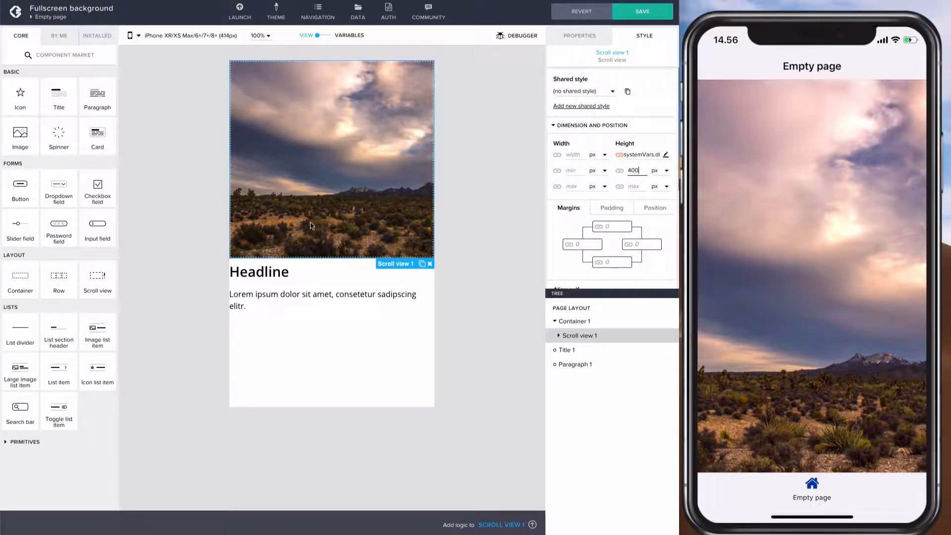
# Add a container inside the scroll view with 8 px vertical and 16 px horizontal padding.
pyautogui.click(271, 272)
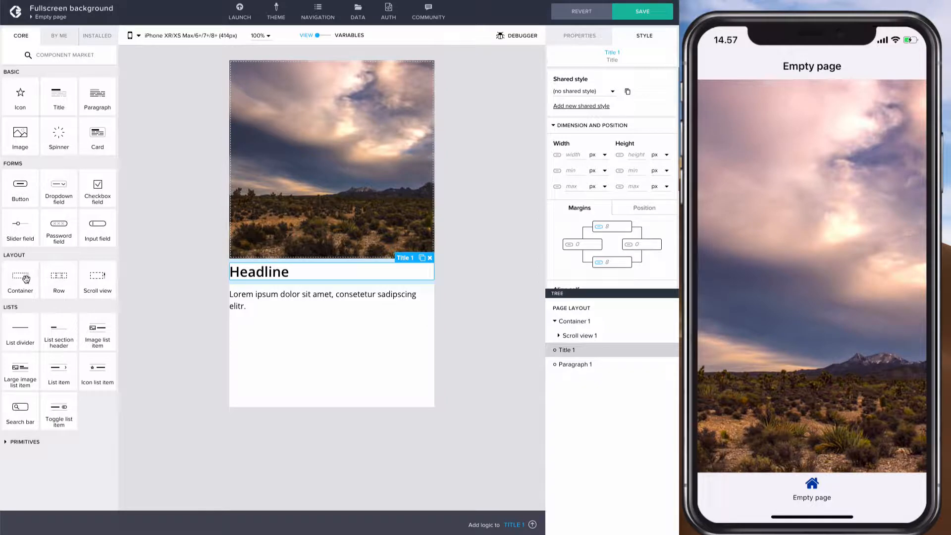
pyautogui.moveTo(26, 279); pyautogui.dragTo(291, 178)
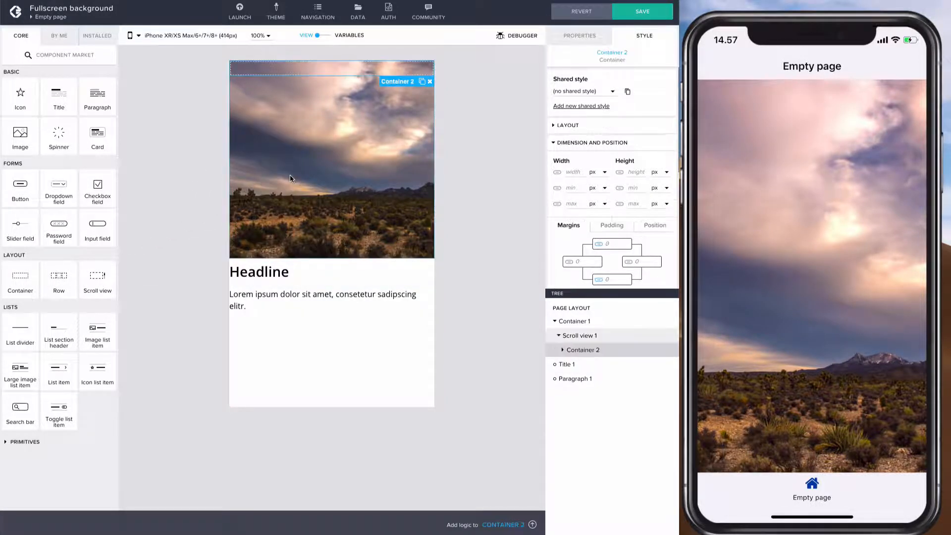
pyautogui.click(612, 225)
pyautogui.click(609, 243)
pyautogui.write('8')
pyautogui.click(586, 261)
pyautogui.write('16')
pyautogui.click(643, 261)
pyautogui.click(608, 280)
pyautogui.write('8')
# Move the headline and the paragraph into the padded container inside the scroll view and save the app.
pyautogui.moveTo(315, 197); pyautogui.dragTo(346, 164)
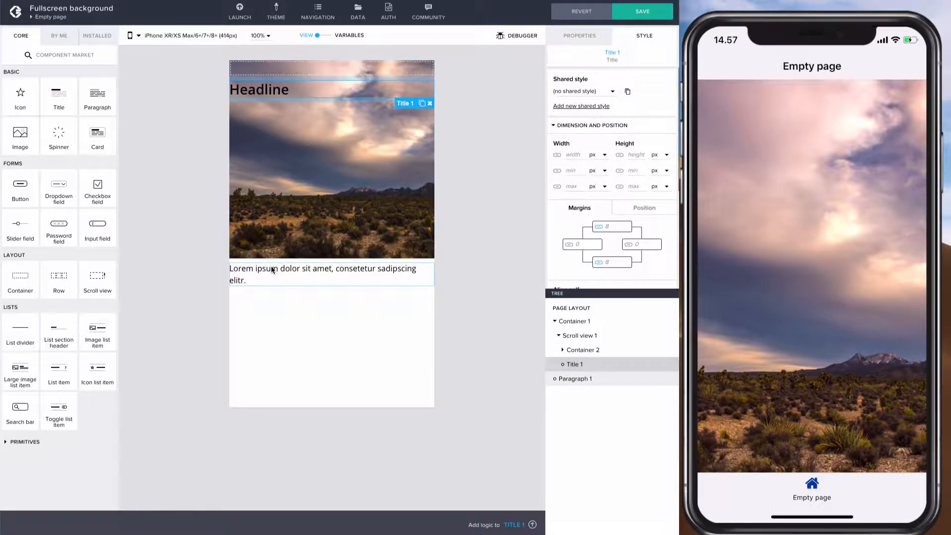
pyautogui.moveTo(272, 270); pyautogui.dragTo(583, 379)
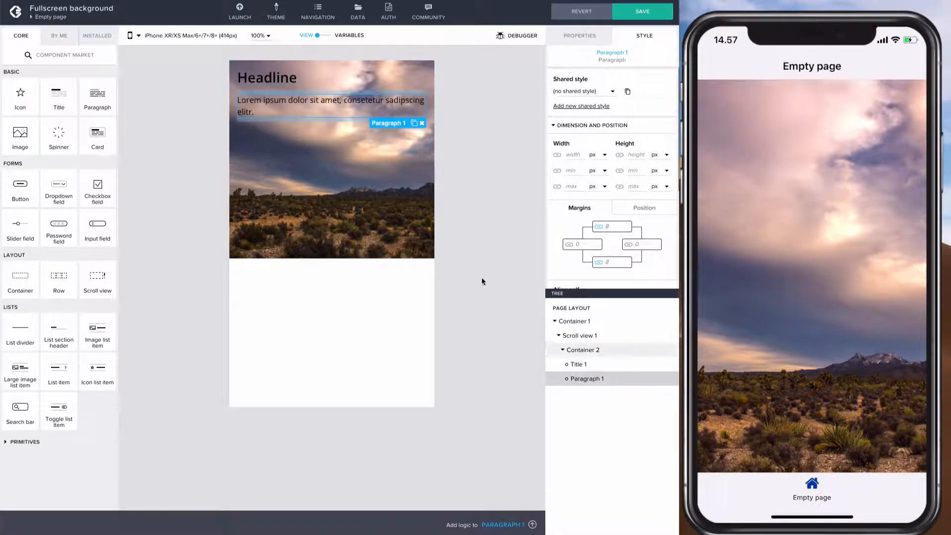
pyautogui.click(626, 10)
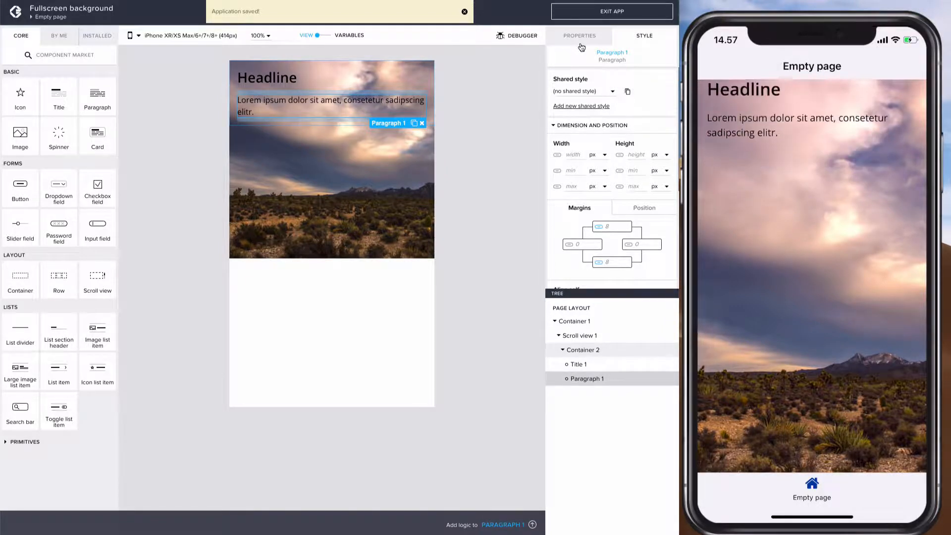
# Review Container 1's background image and its height formula.
pyautogui.click(486, 157)
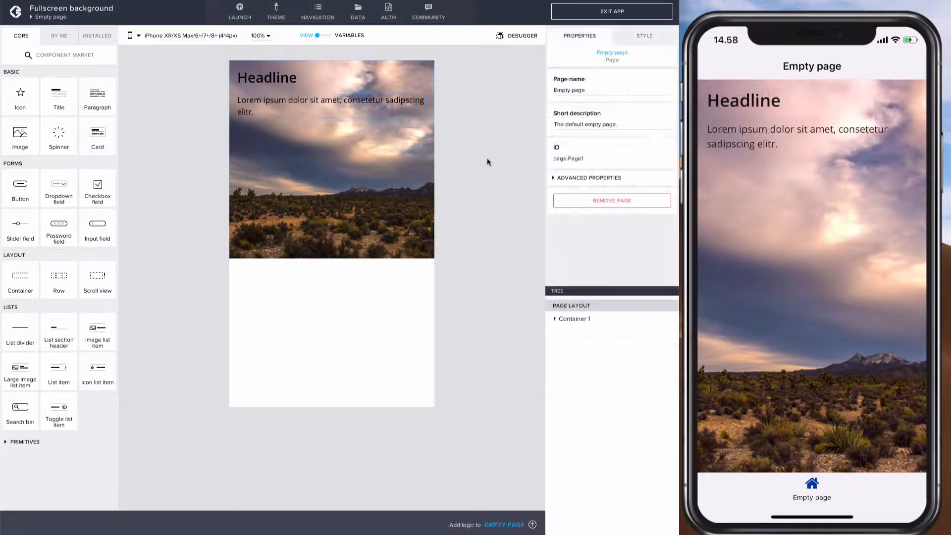
pyautogui.click(567, 313)
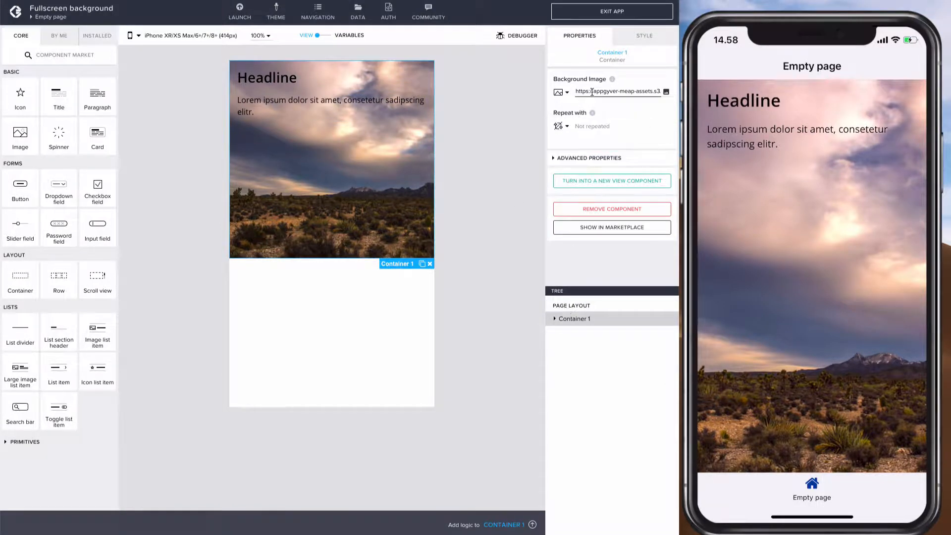
pyautogui.click(640, 40)
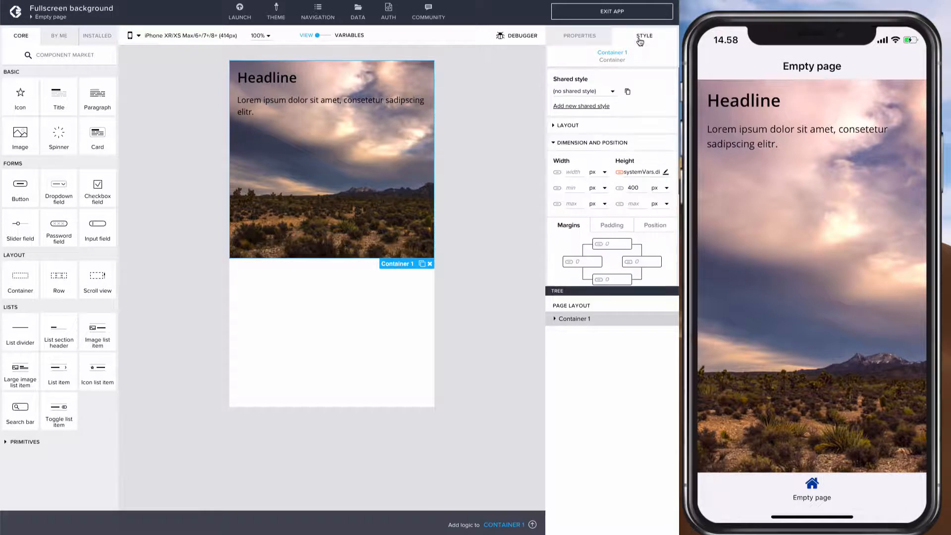
pyautogui.click(636, 173)
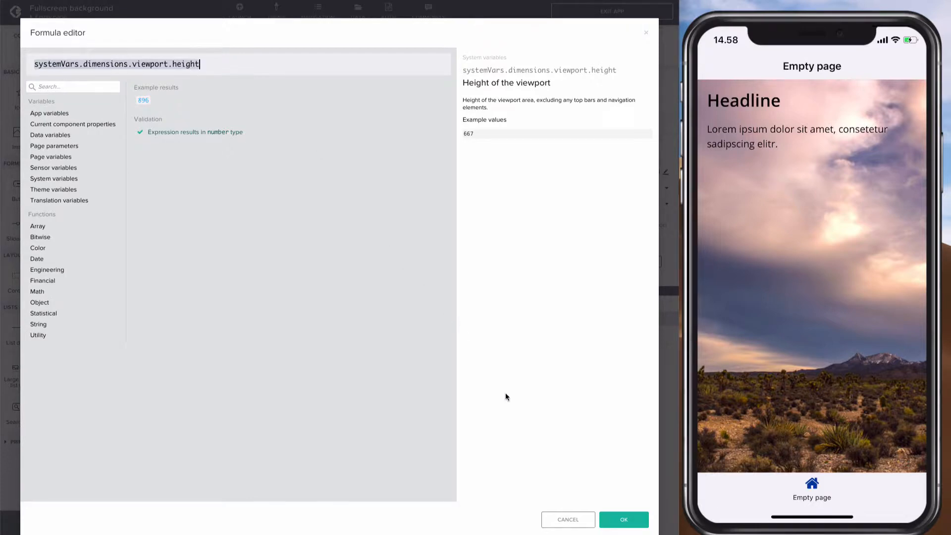
pyautogui.click(624, 519)
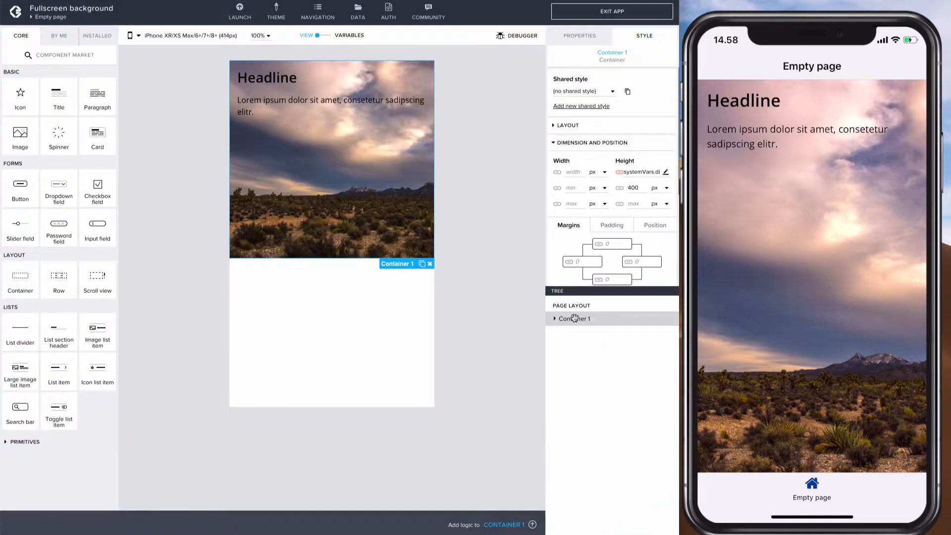
# Review the scroll view's dimensions, the nested component tree and the page's advanced scroll and stretch options.
pyautogui.click(555, 319)
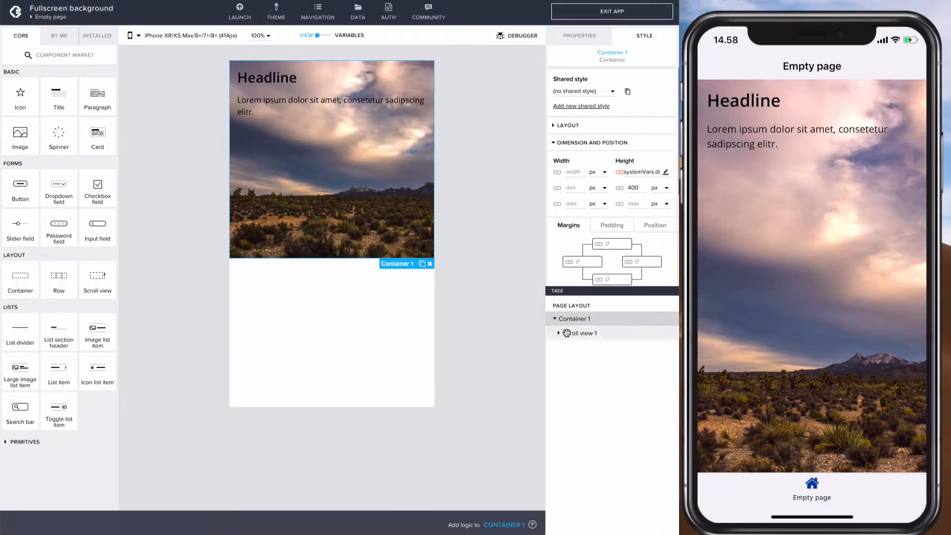
pyautogui.click(566, 332)
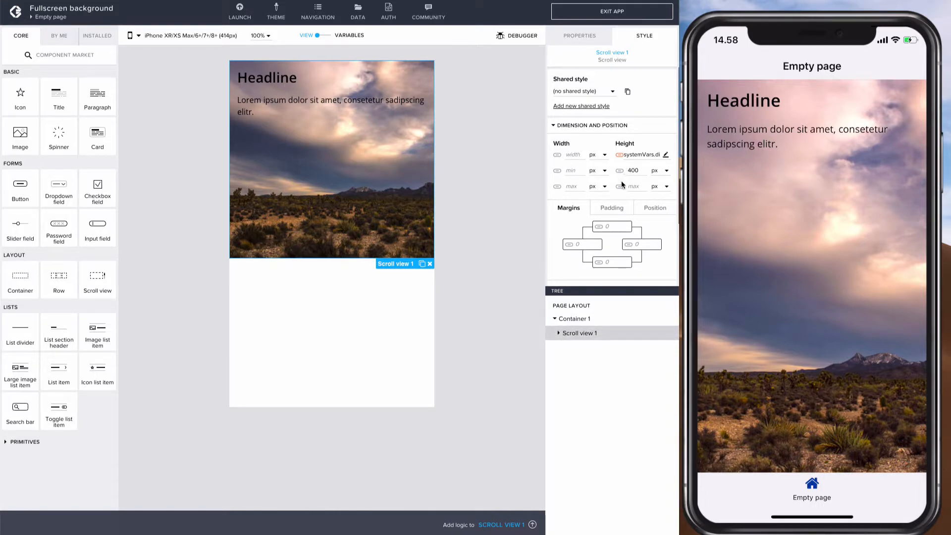
pyautogui.click(558, 333)
pyautogui.click(563, 347)
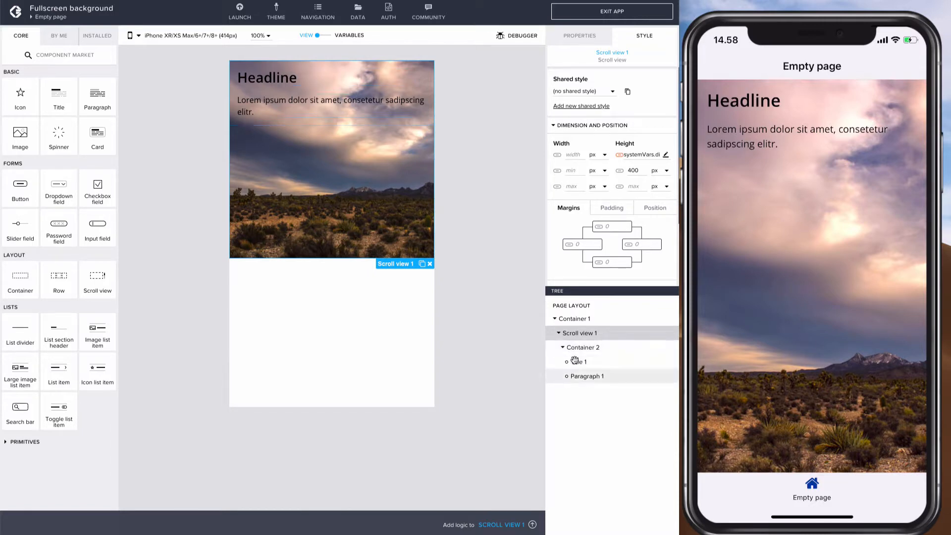
pyautogui.click(548, 304)
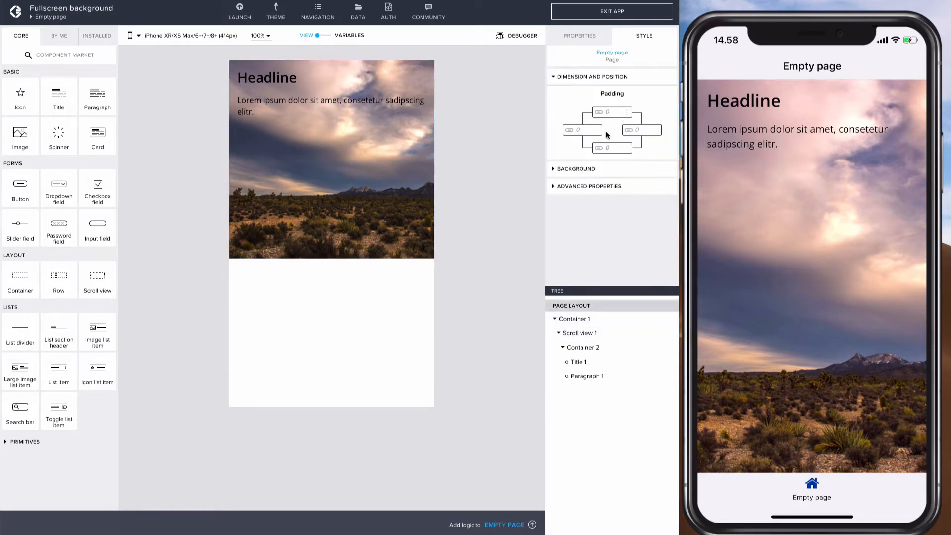
pyautogui.click(570, 187)
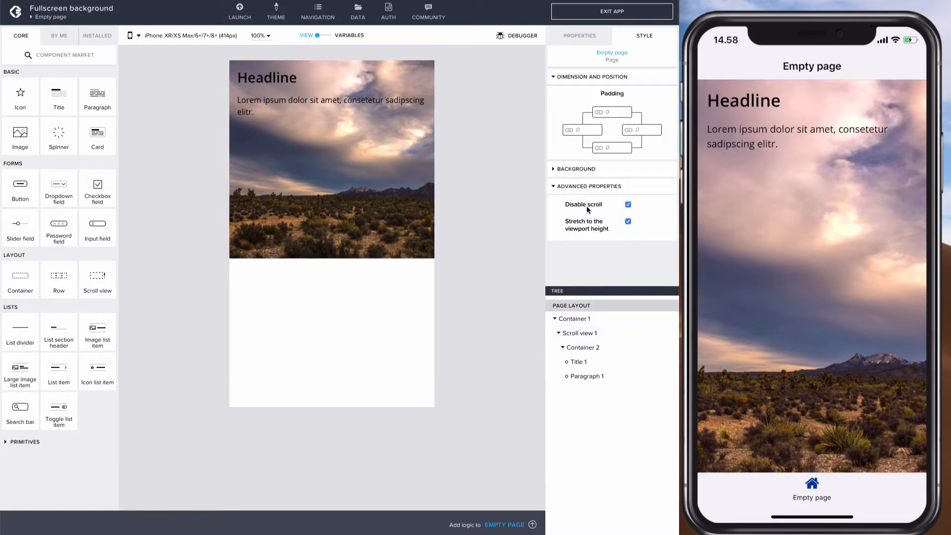